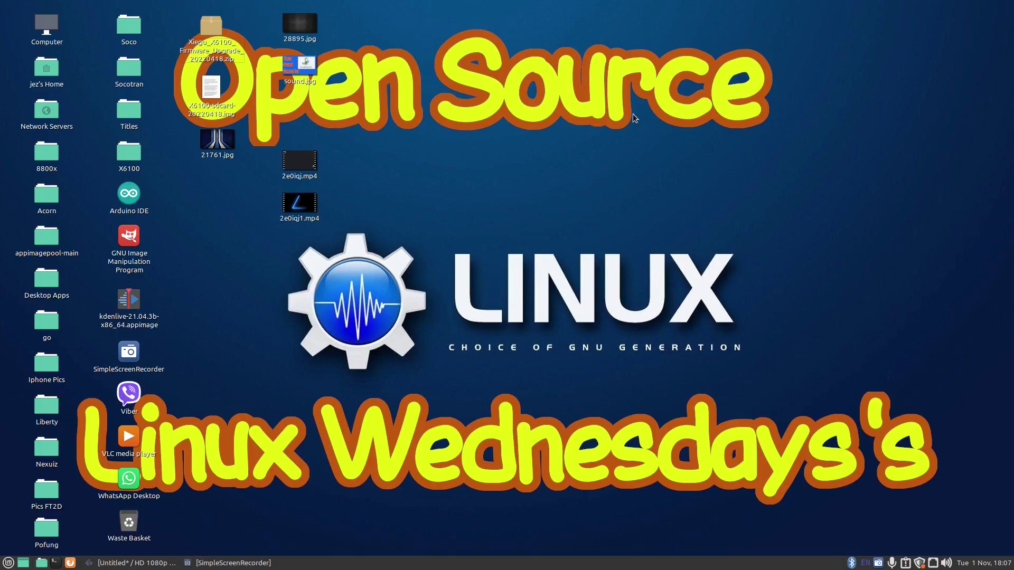
Place untitled.mp4 at the timeline start and apply the Mute effect to its A1 audio clip
left_click(132, 562)
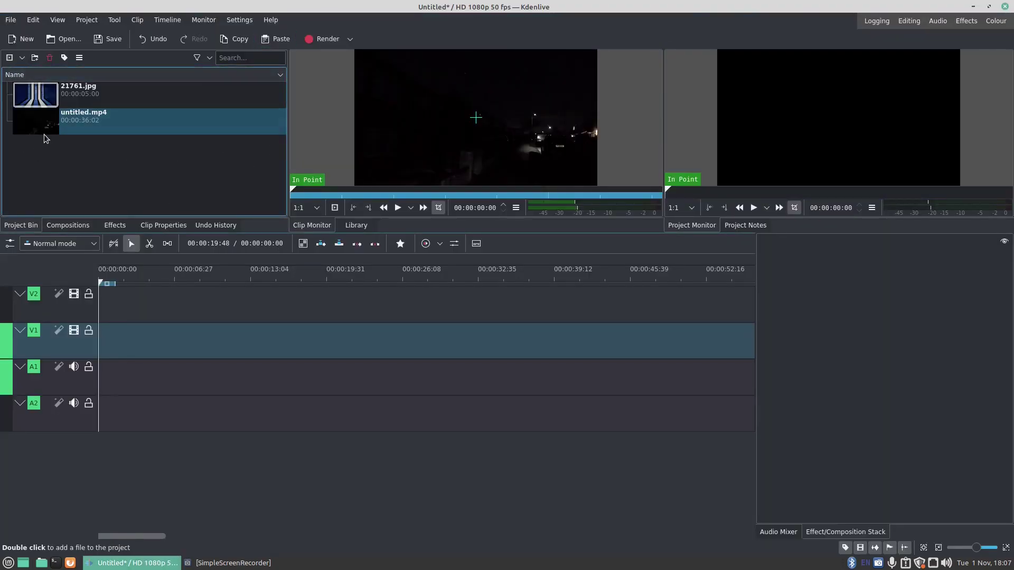
left_click_drag(24, 121, 100, 412)
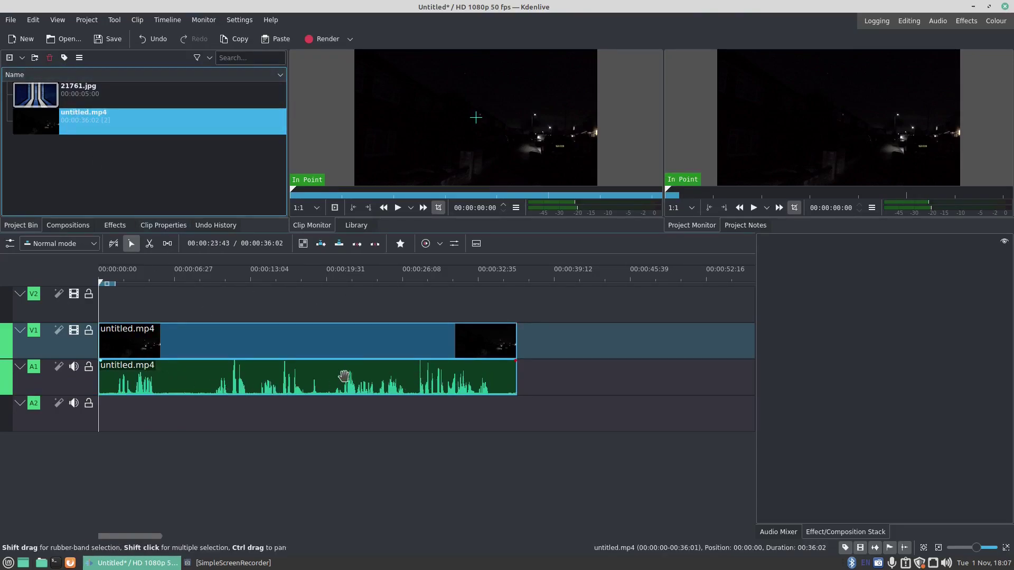
left_click(115, 225)
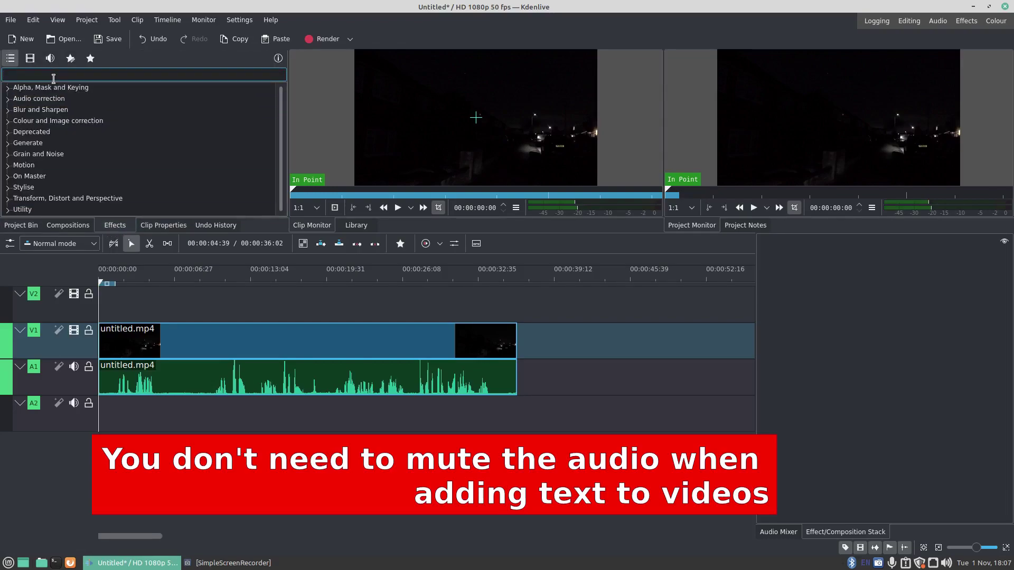
type("mute")
left_click(69, 99)
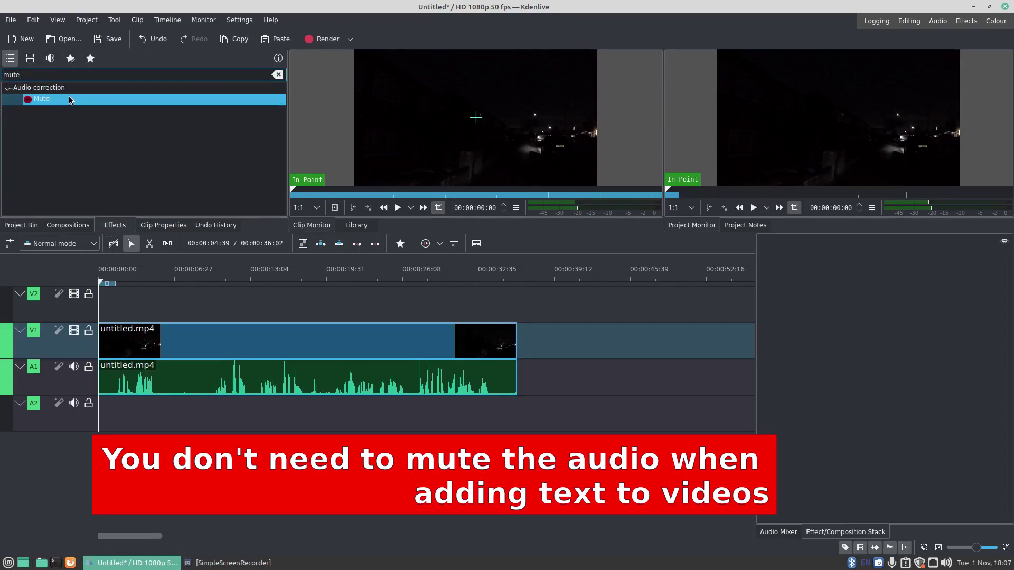
left_click(35, 101)
left_click_drag(204, 380, 182, 389)
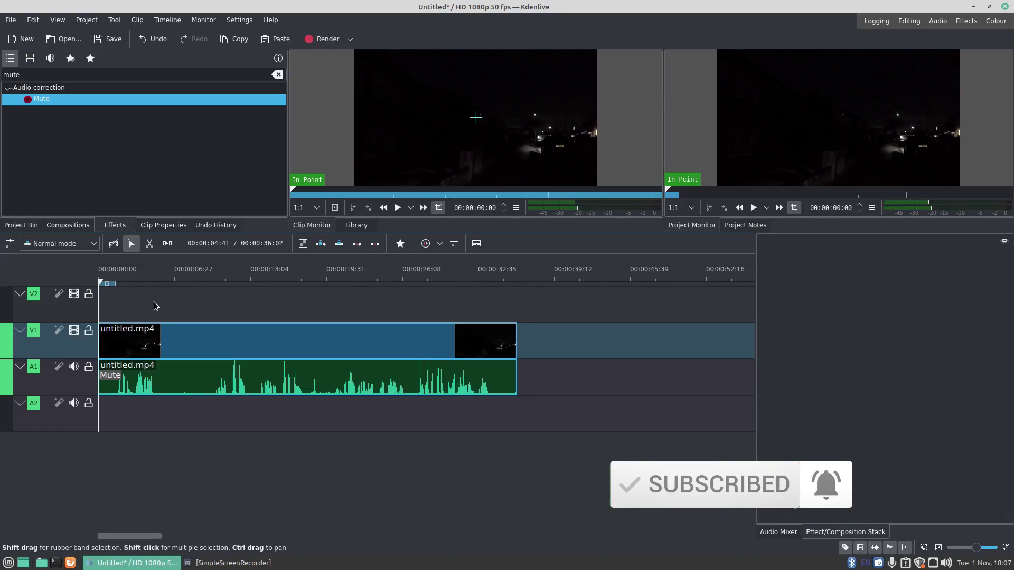
left_click(104, 284)
left_click_drag(104, 283, 294, 298)
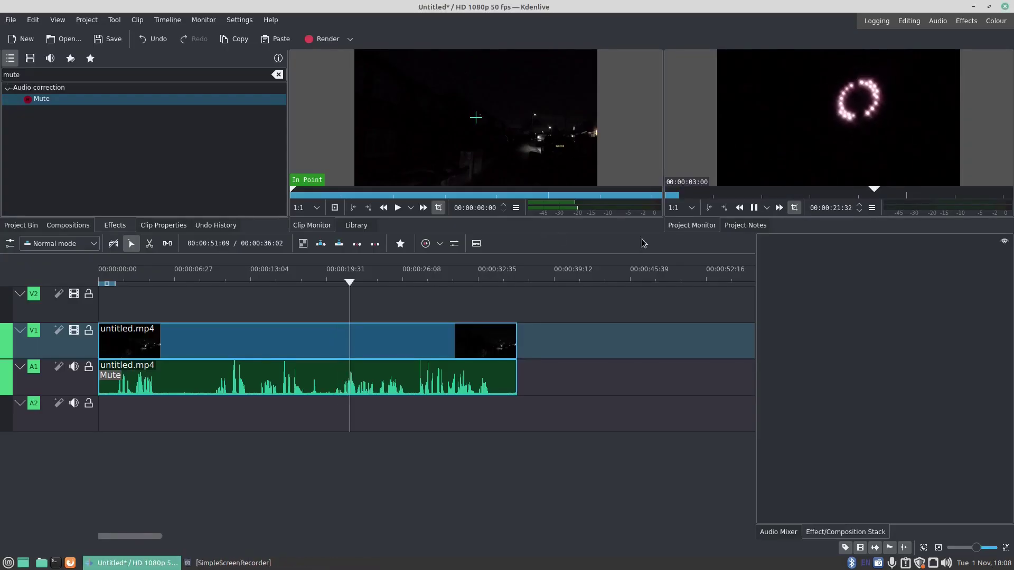
left_click(754, 207)
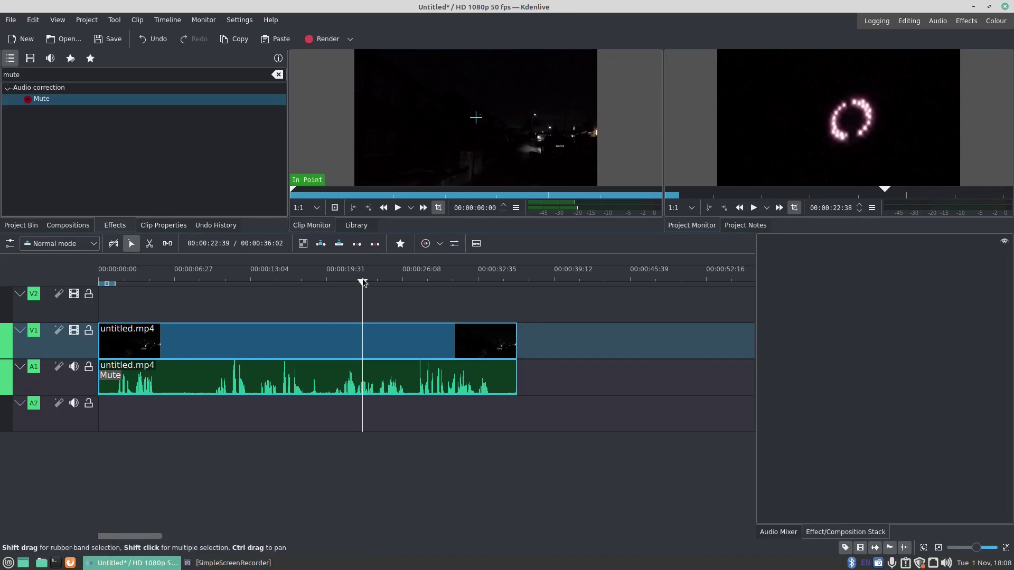
left_click_drag(363, 282, 100, 306)
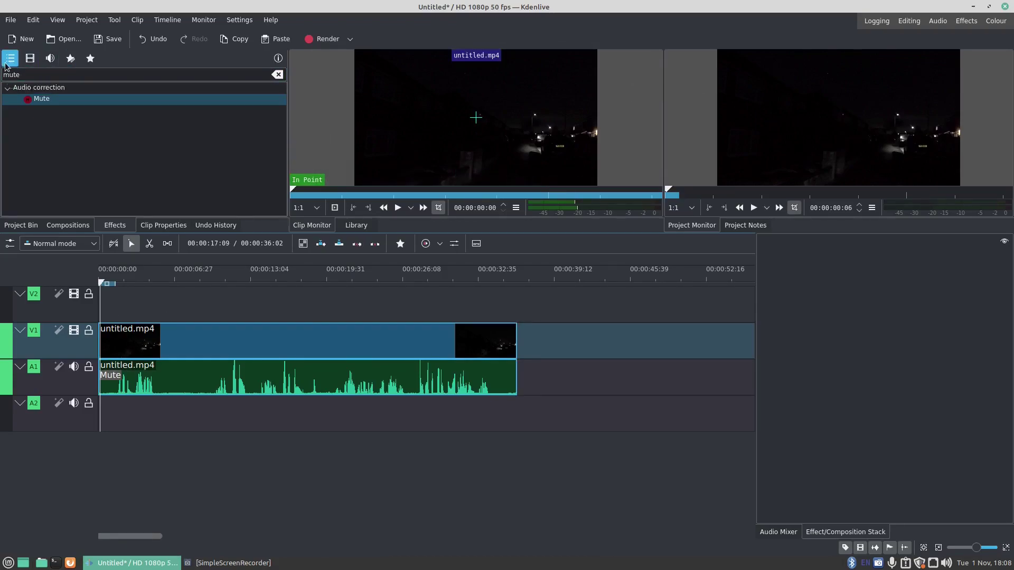
Start a new title clip from the Project Bin with Show background ticked to display the video frame
left_click(10, 225)
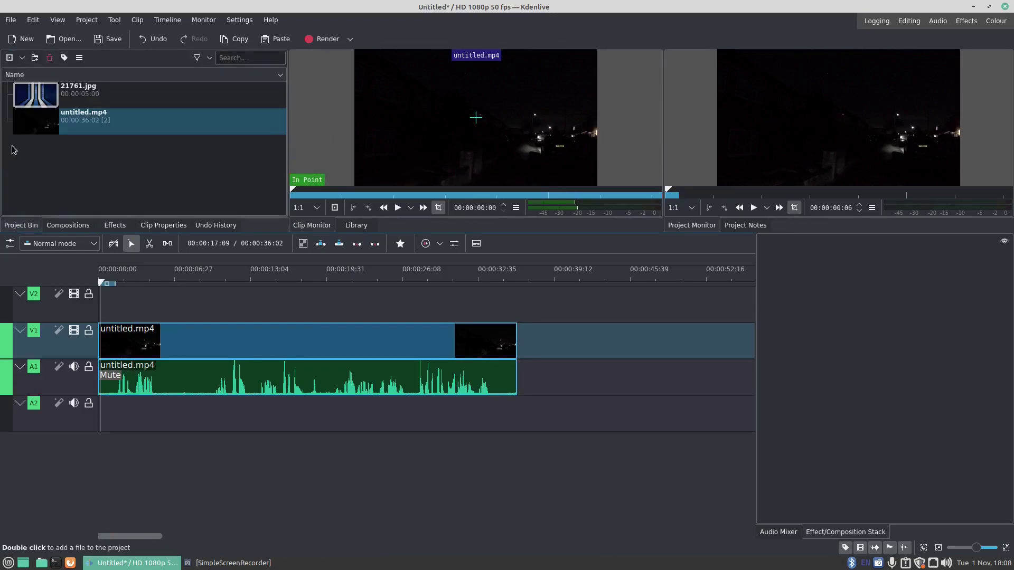
left_click(22, 58)
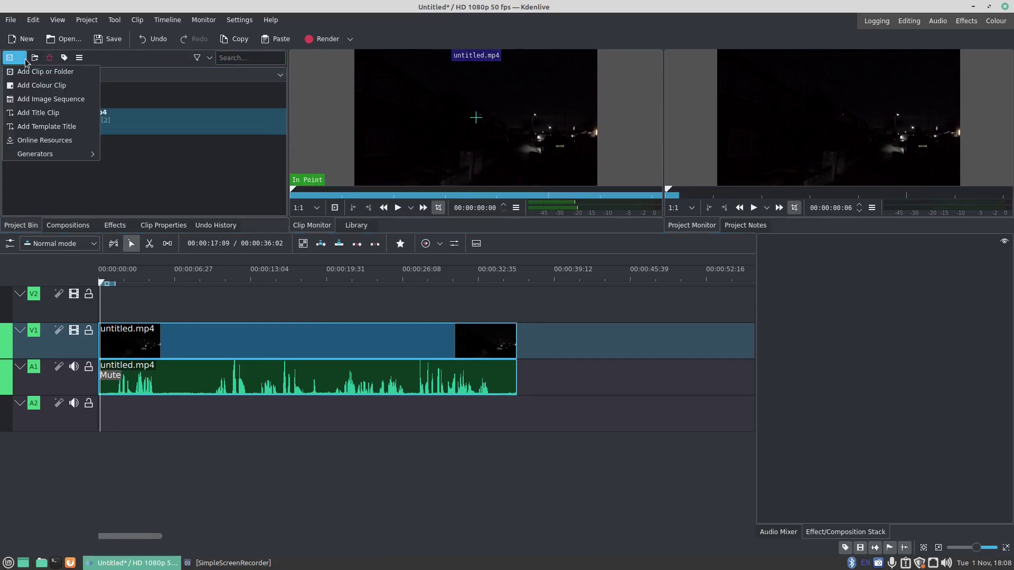
left_click(50, 112)
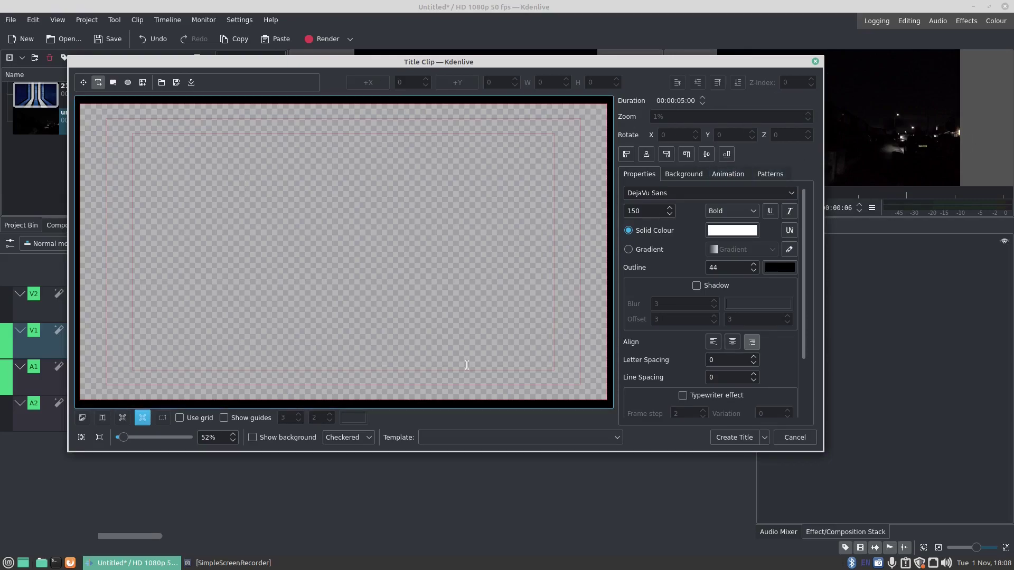
left_click(251, 437)
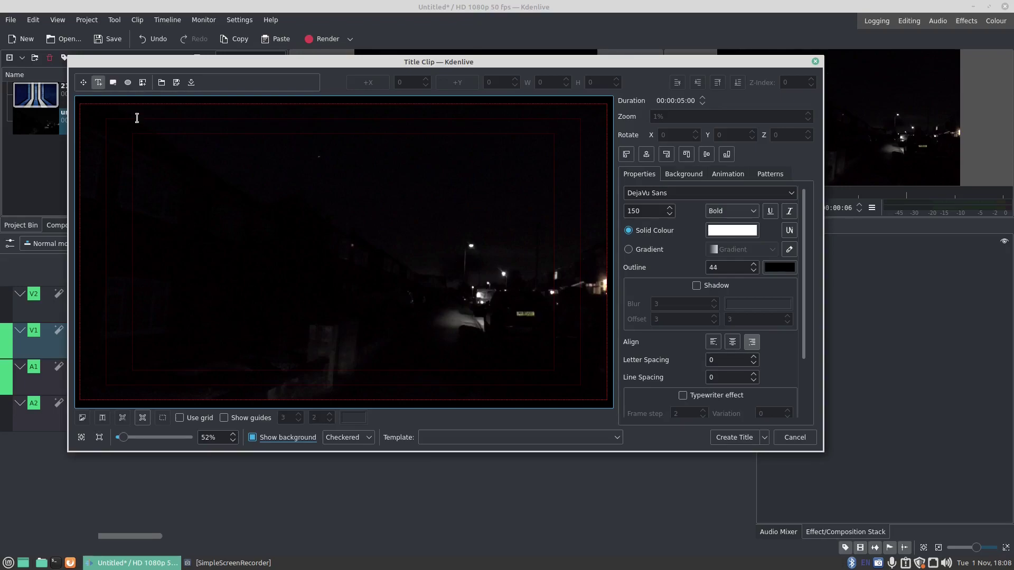
Add a text item reading 'Whats this?' to the title canvas
left_click(98, 84)
left_click(150, 353)
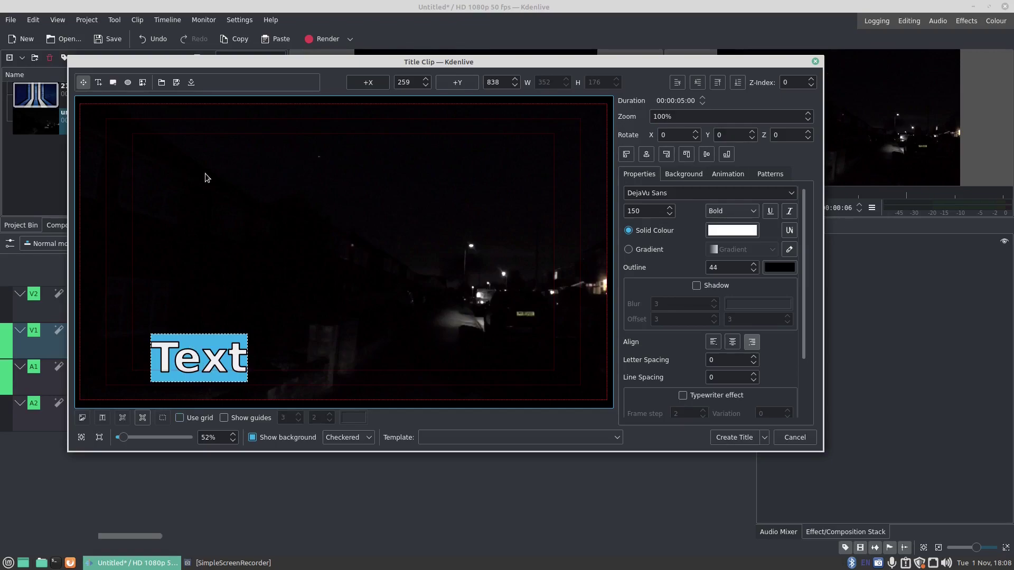
key("Escape")
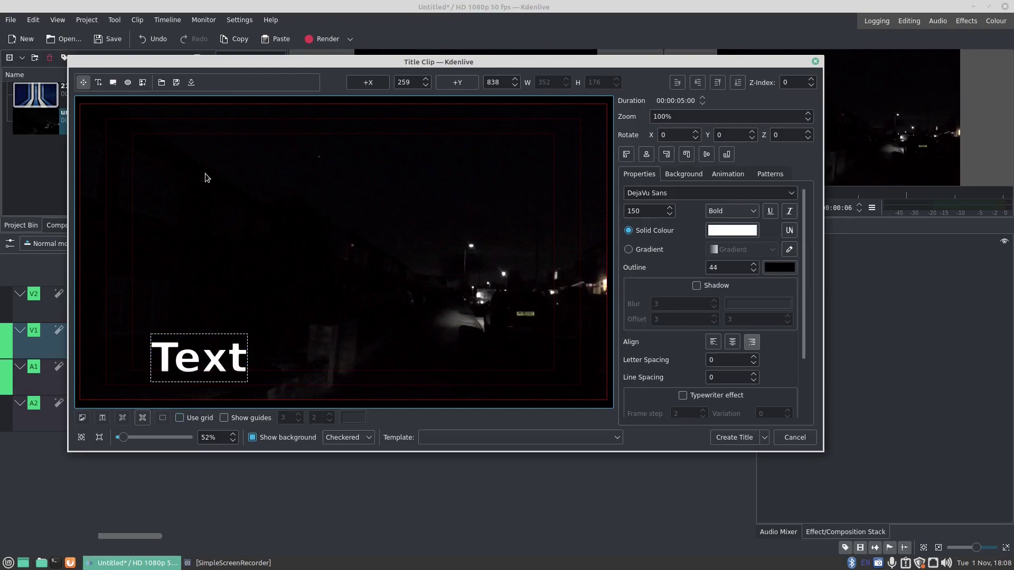
type("W")
key("BackSpace")
key("BackSpace")
key("BackSpace")
key("BackSpace")
key("BackSpace")
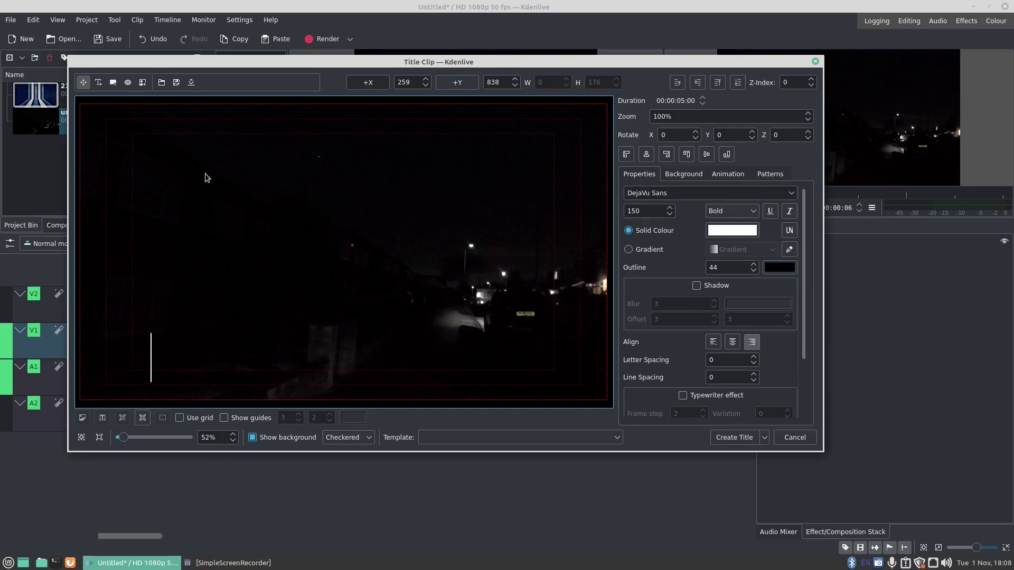
type("Whats")
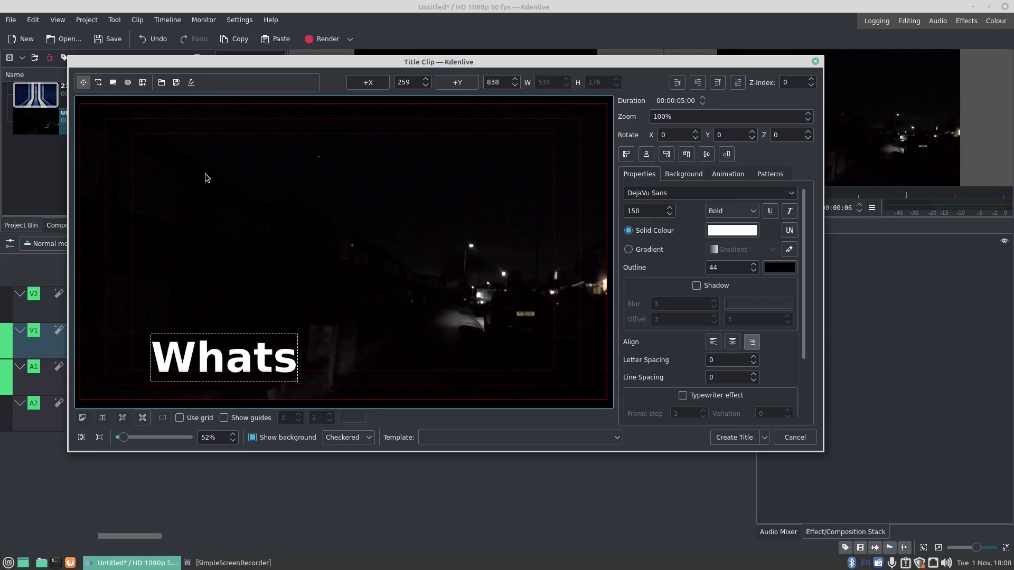
type(" this?")
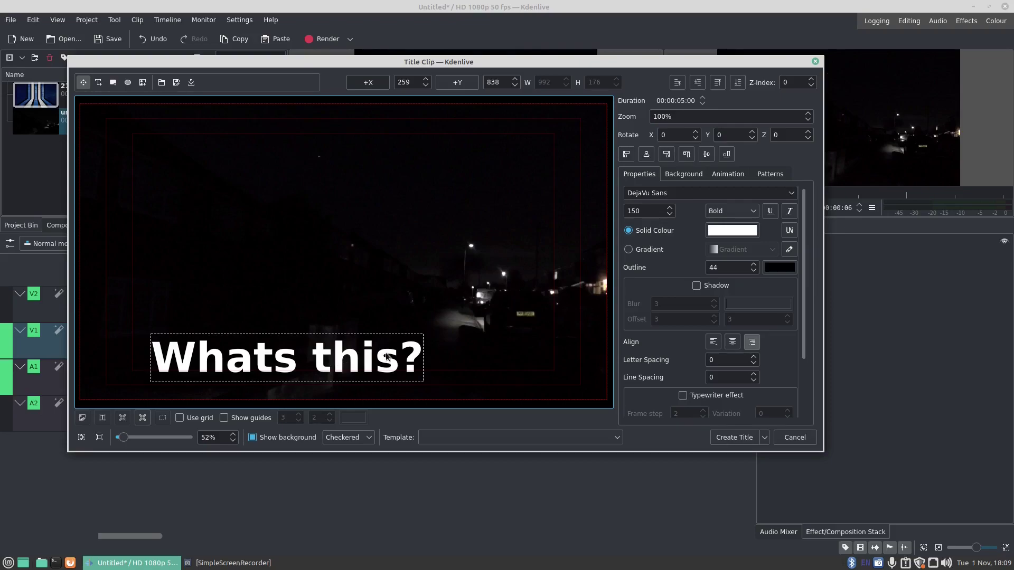
Set the text to size 87, shift it right toward centre, and create the title clip
triple_click(368, 365)
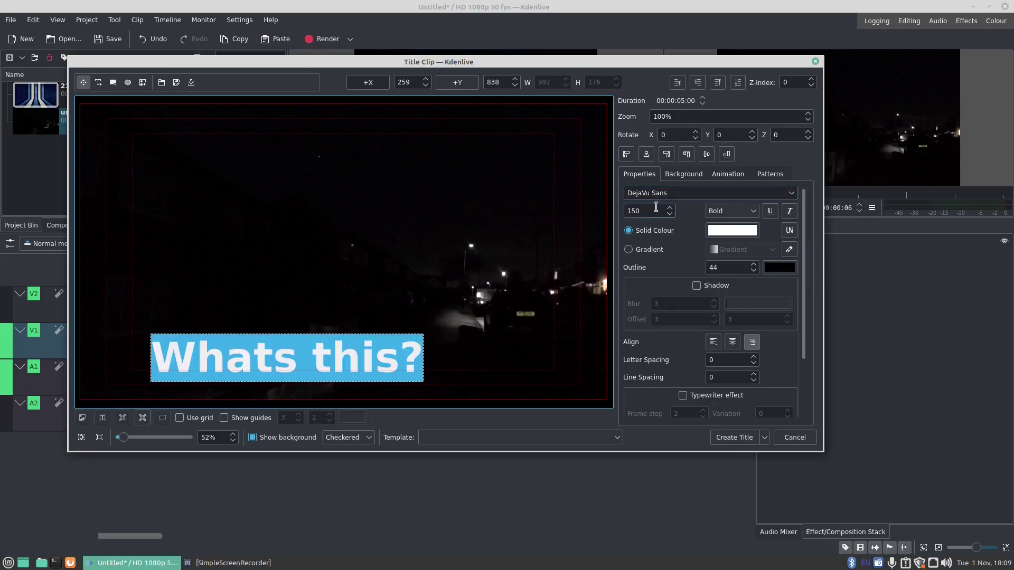
scroll(655, 209, "down", 11)
scroll(654, 209, "down", 20)
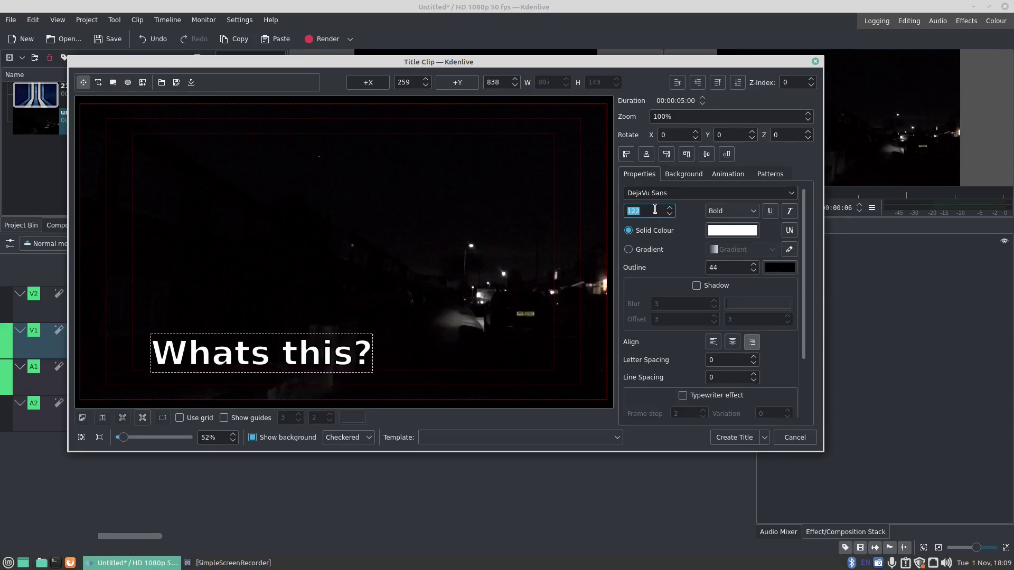
scroll(654, 210, "down", 6)
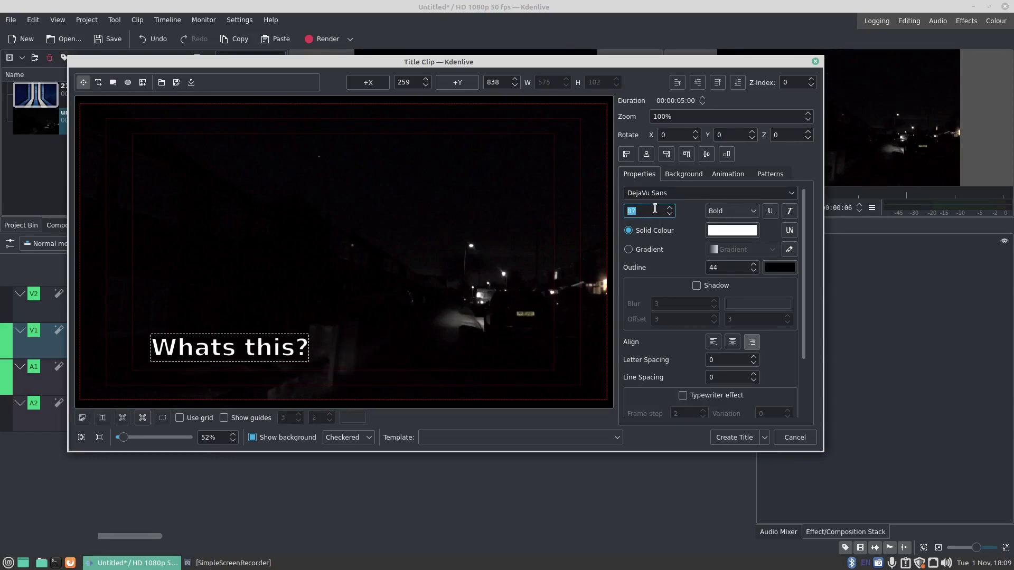
left_click(155, 311)
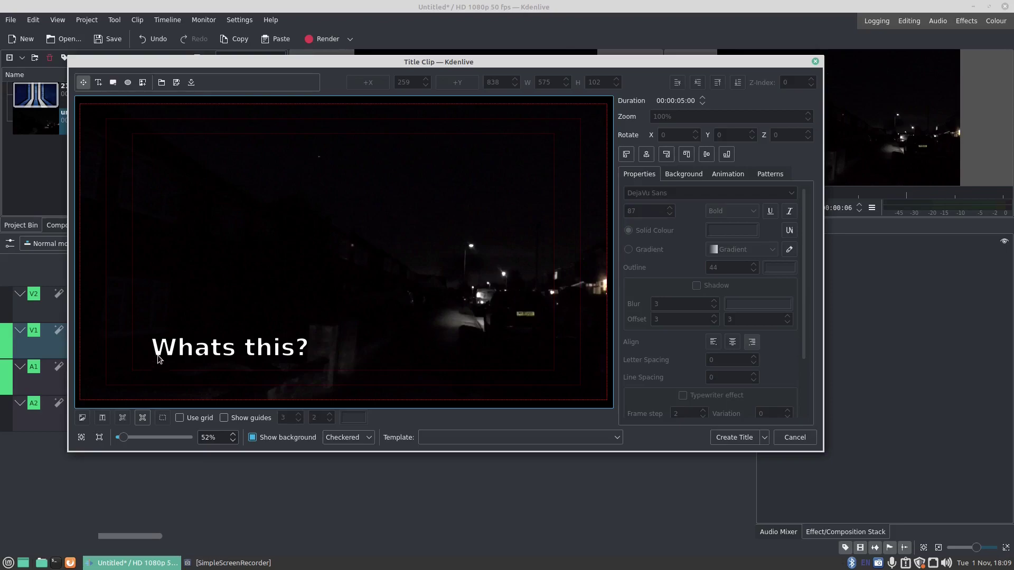
left_click_drag(158, 359, 250, 353)
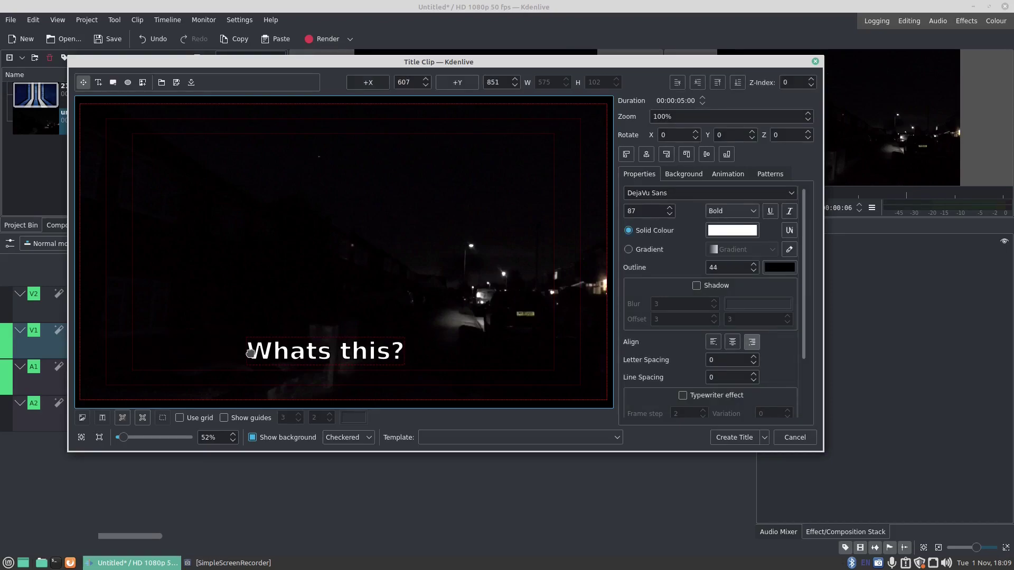
left_click(734, 437)
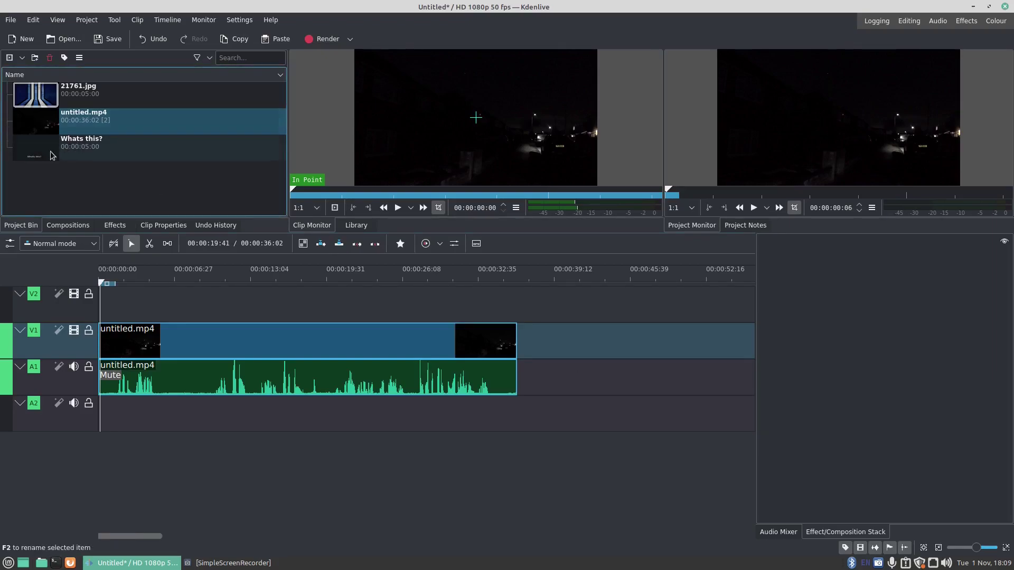
Place the 'Whats this?' title clip at the start of track V2 over the footage
left_click_drag(47, 157, 512, 314)
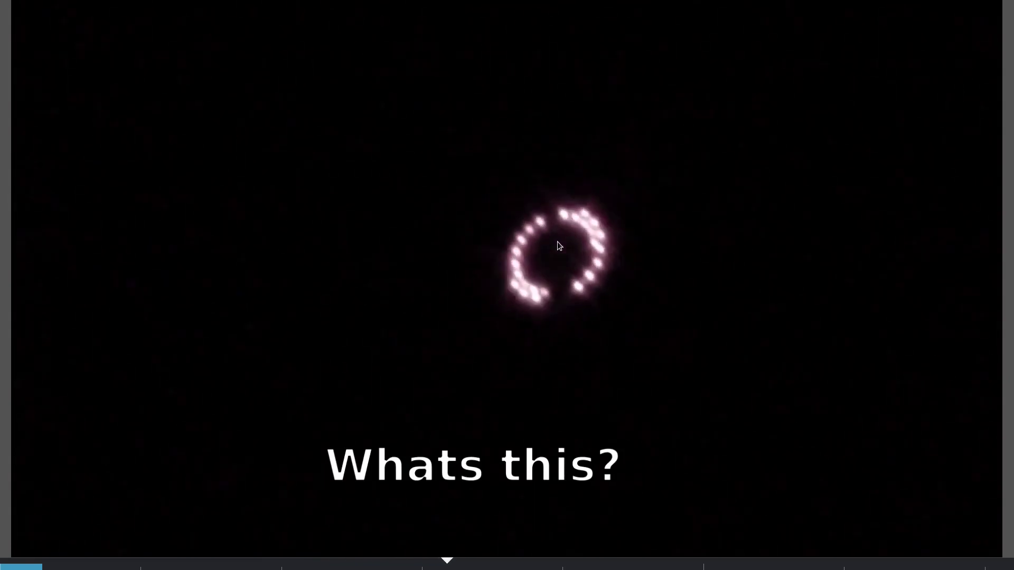
Trim the V2 title to about 11 seconds, start it near 11 seconds, and preview it
double_click(558, 245)
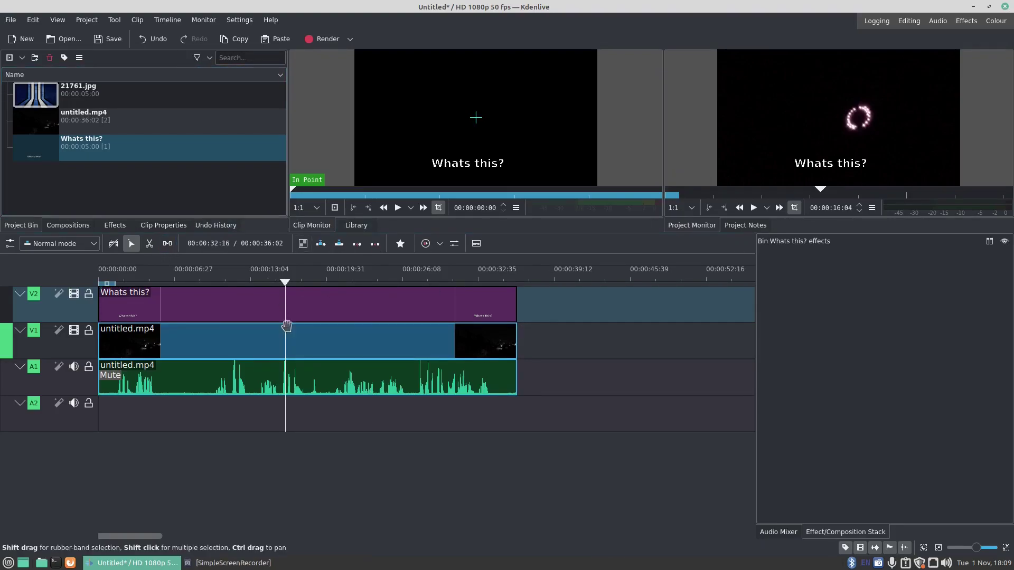
left_click(115, 309)
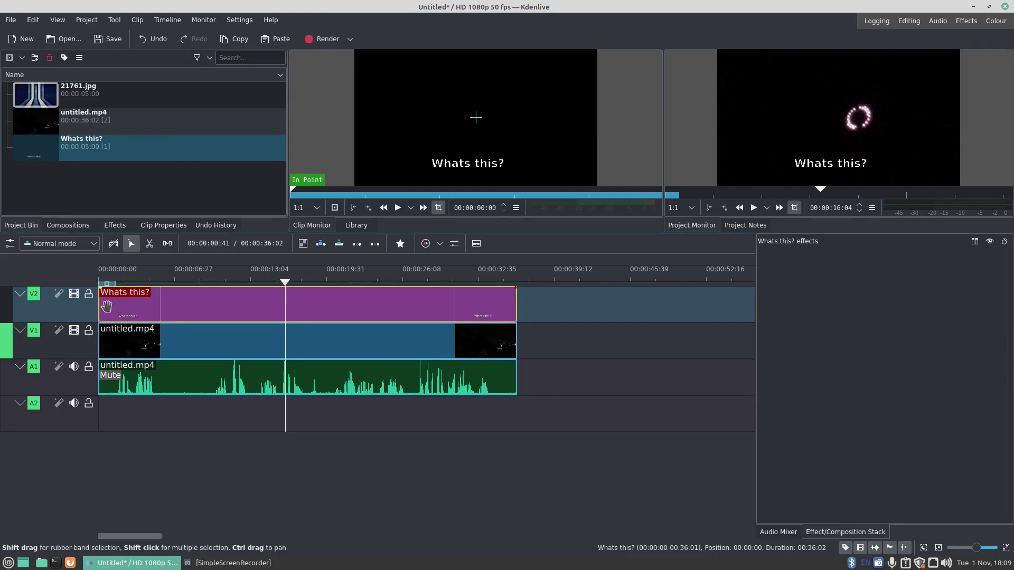
left_click_drag(101, 305, 185, 305)
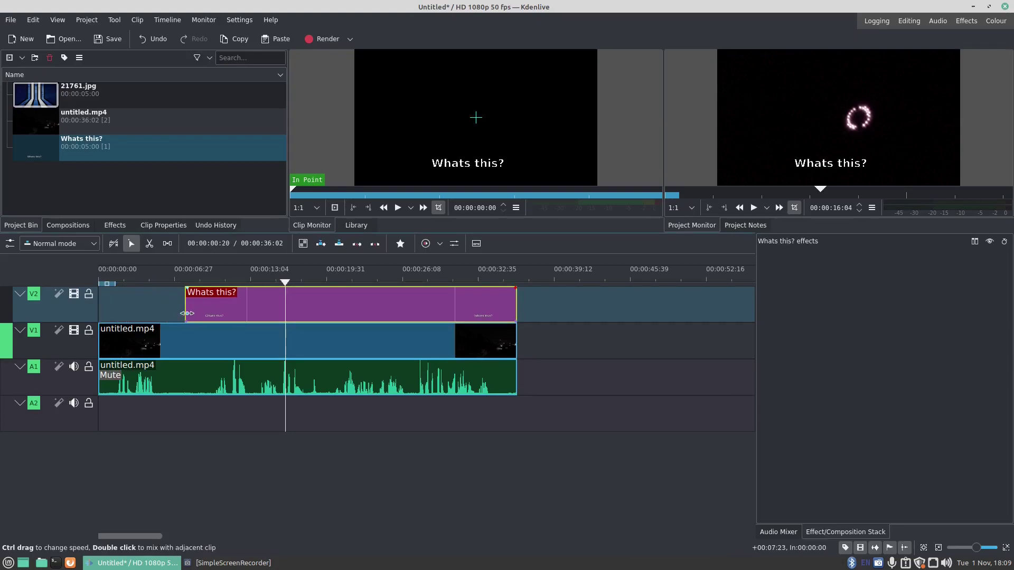
left_click_drag(516, 314, 317, 314)
left_click_drag(251, 306, 300, 307)
left_click(208, 310)
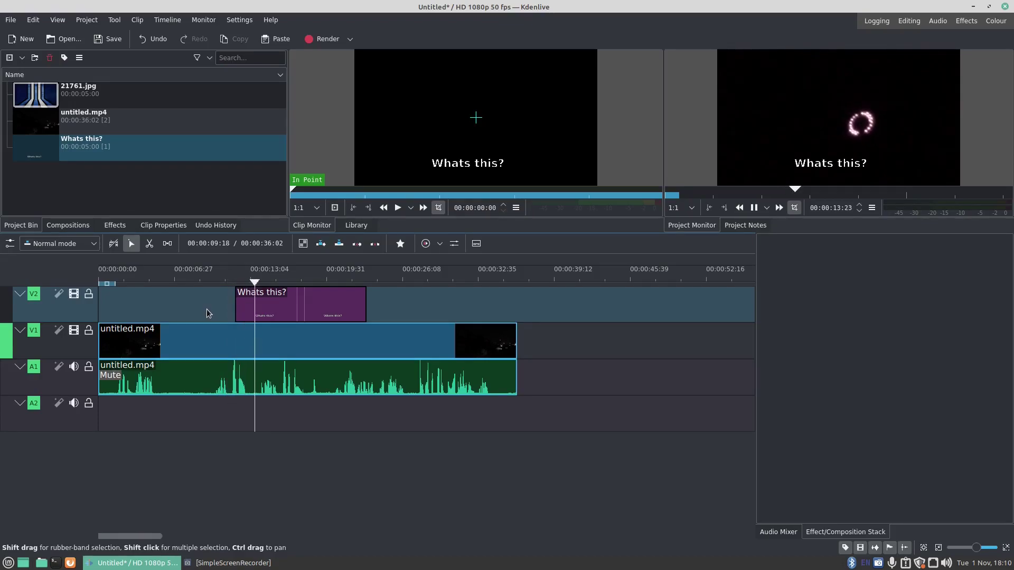
key("space")
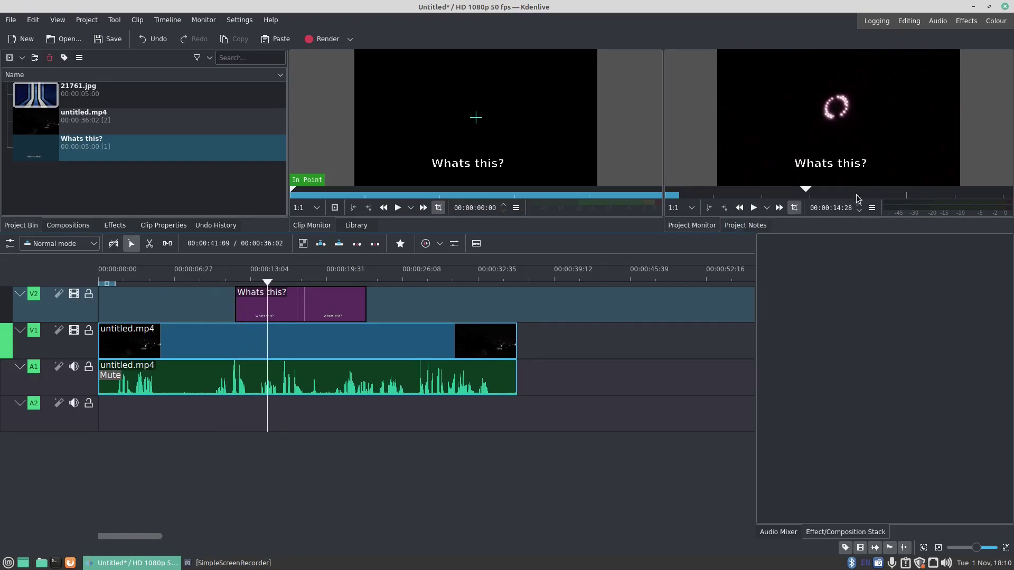
left_click(282, 299)
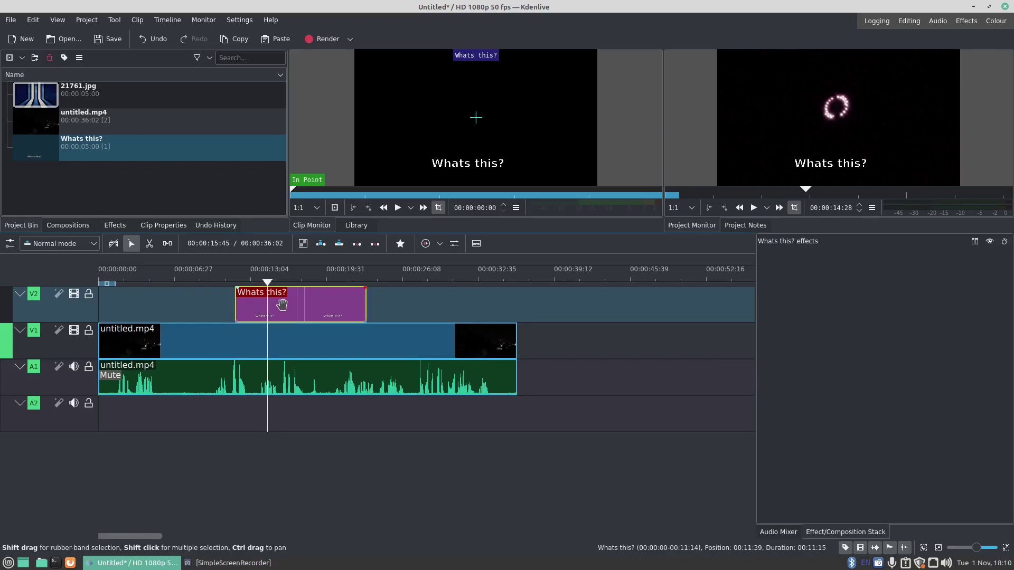
Delete the old title from V2 and start a new title clip
key("Delete")
left_click(22, 58)
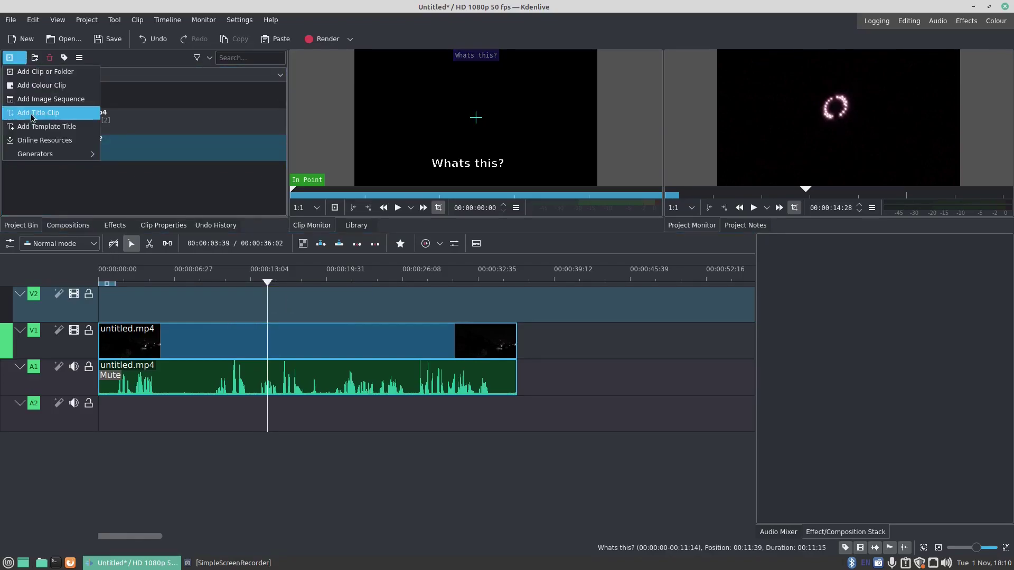
left_click(33, 113)
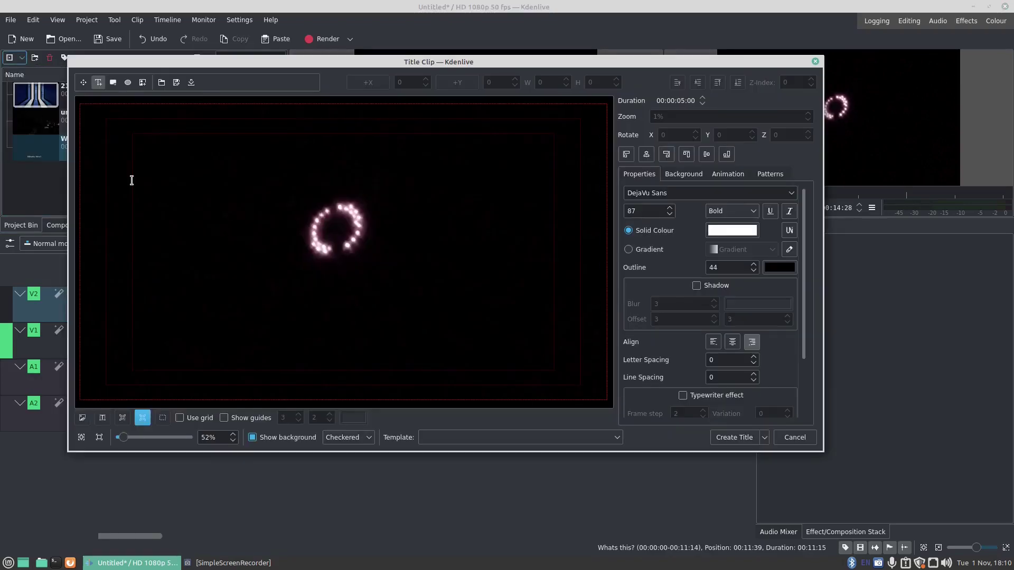
Type 'Whats this?' on the canvas and move it toward the lower centre
left_click(175, 343)
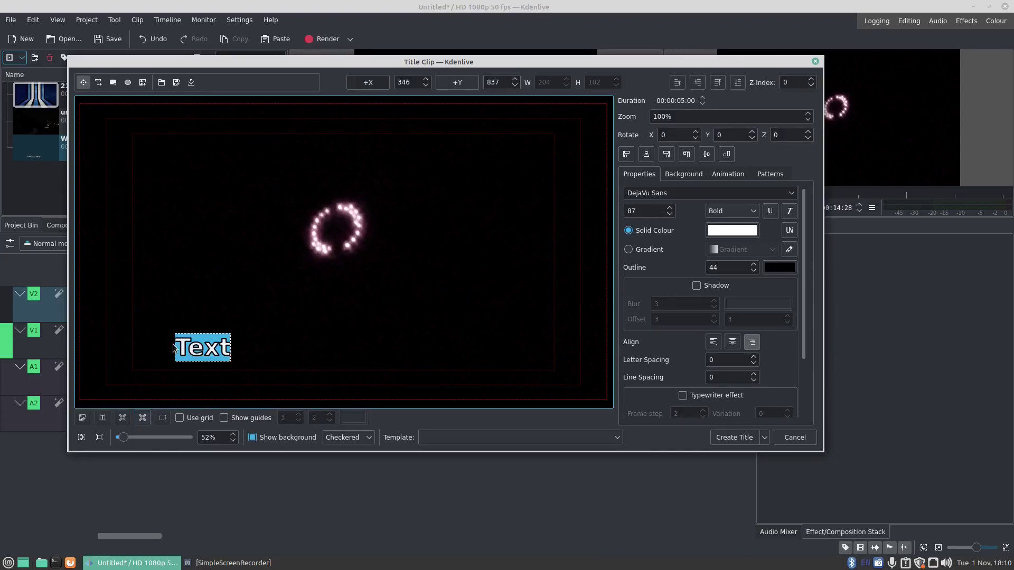
type("Whats this?")
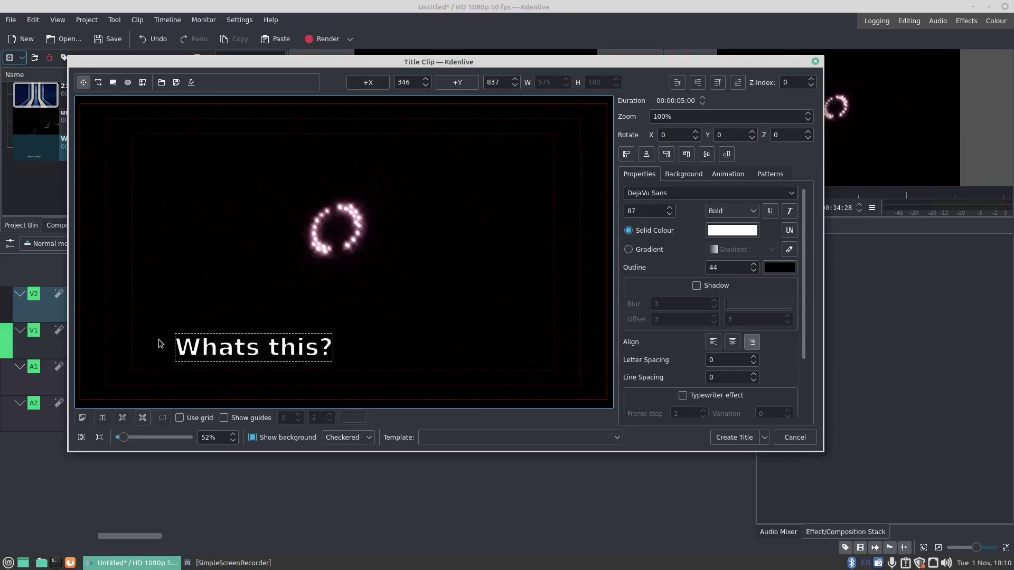
left_click(161, 315)
left_click_drag(182, 357, 236, 345)
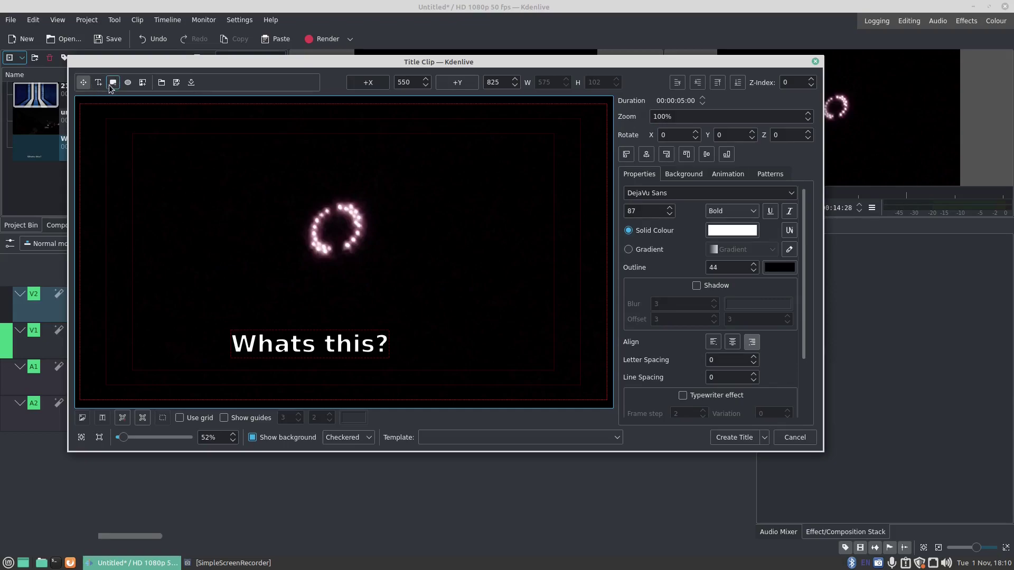
Draw a red-filled rectangle on the title canvas
left_click(113, 83)
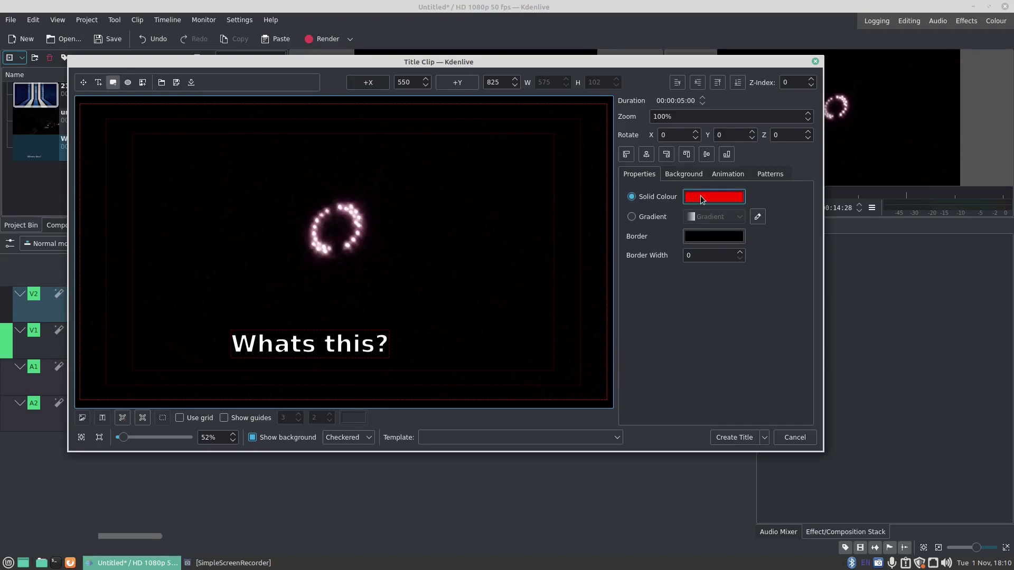
left_click(719, 197)
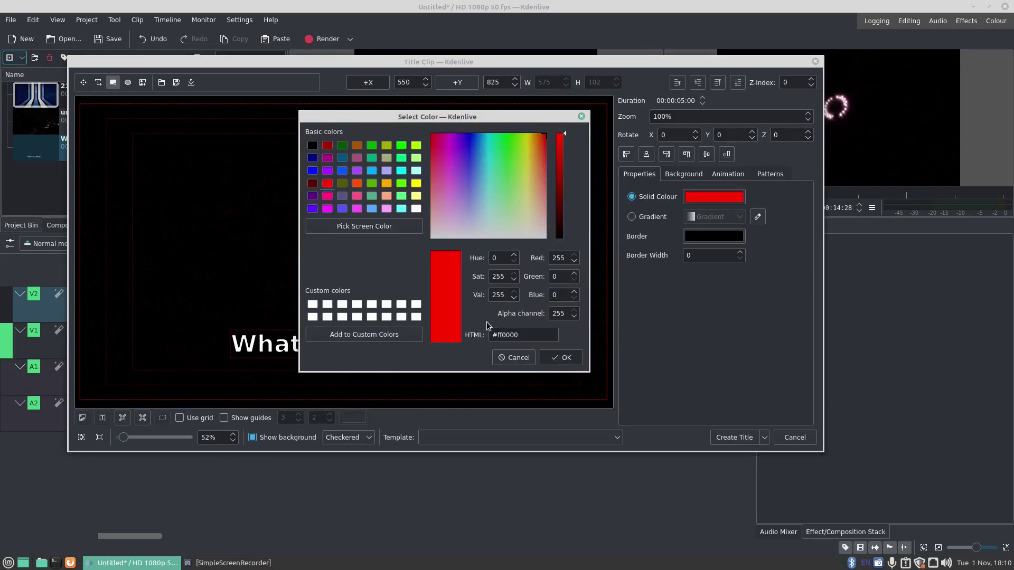
left_click(515, 358)
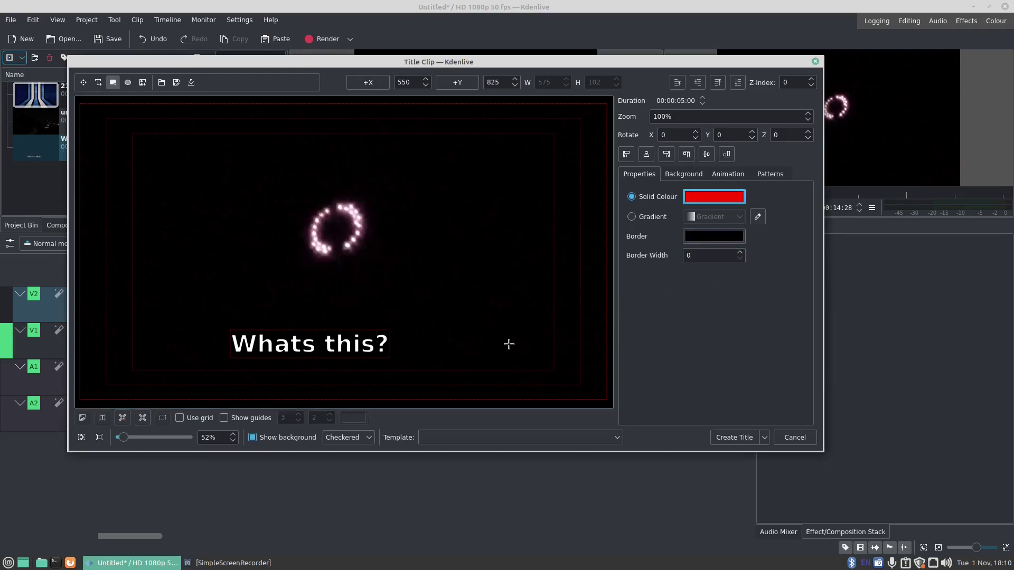
left_click_drag(222, 368, 386, 317)
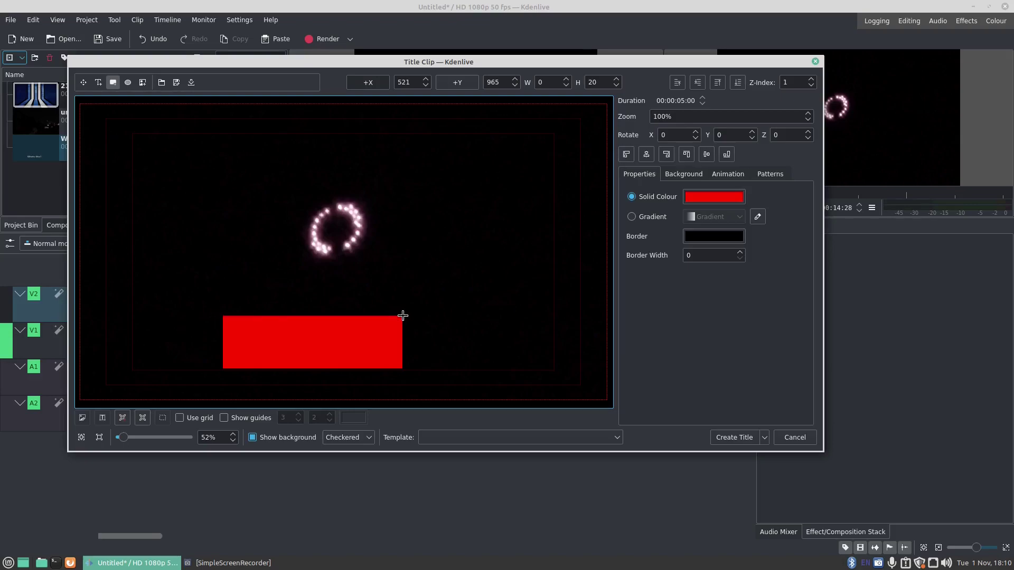
left_click_drag(402, 315, 410, 323)
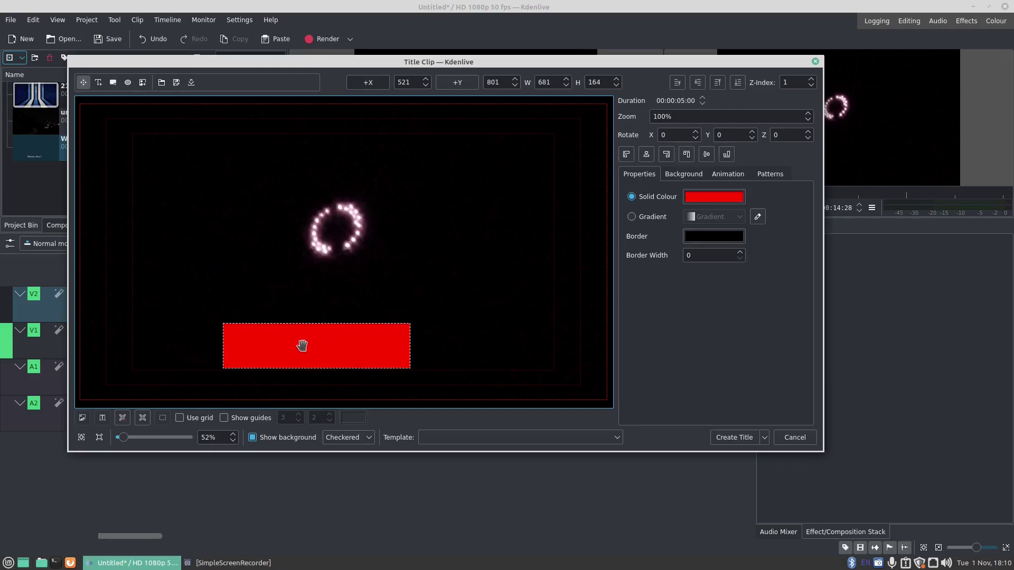
Resize and position the red rectangle behind the 'Whats this?' text, then create the title
left_click_drag(304, 342, 305, 339)
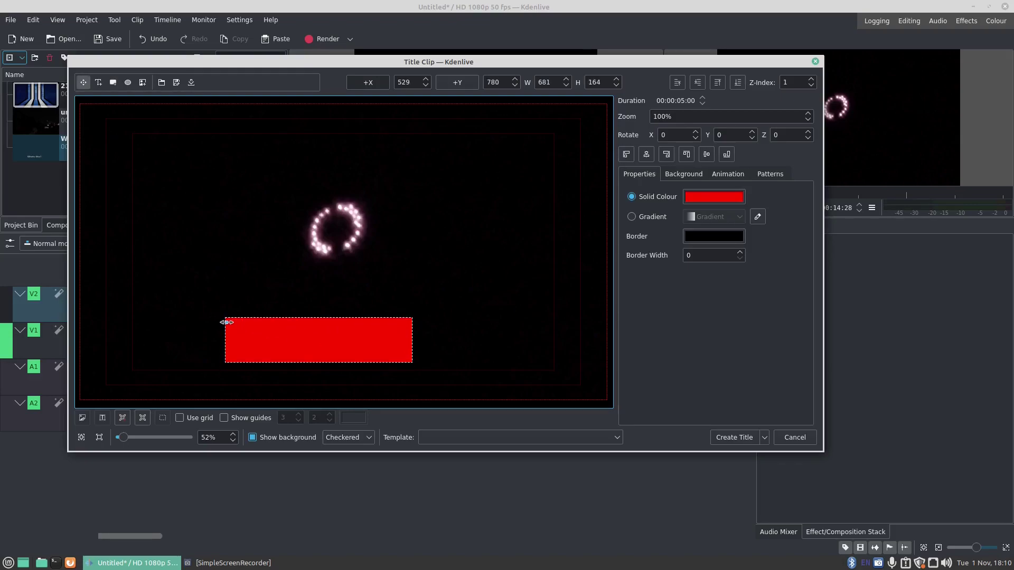
mouse_move(226, 319)
left_mouse_down()
mouse_move(235, 333)
mouse_move(224, 328)
left_mouse_up()
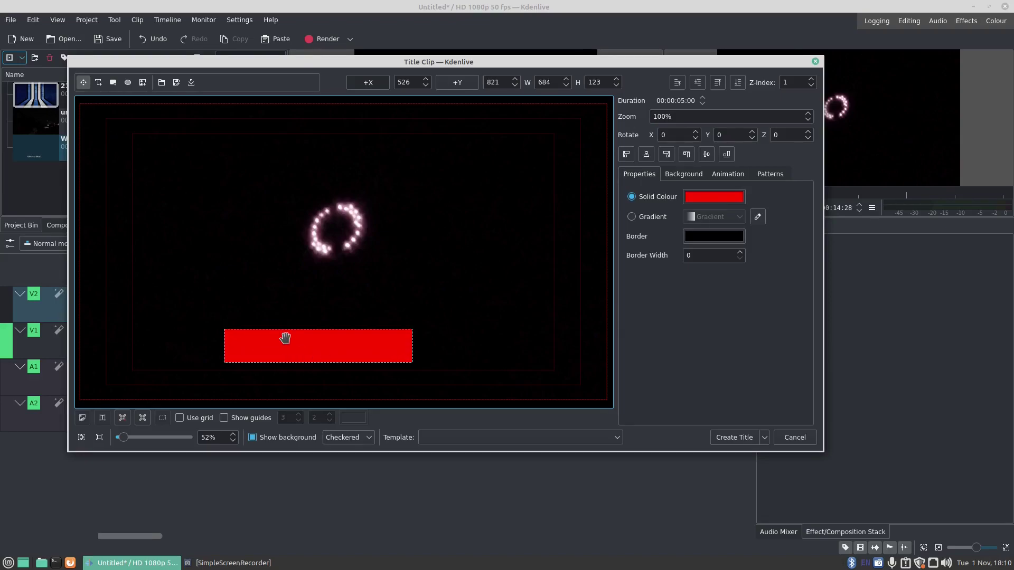
left_click_drag(286, 350, 279, 292)
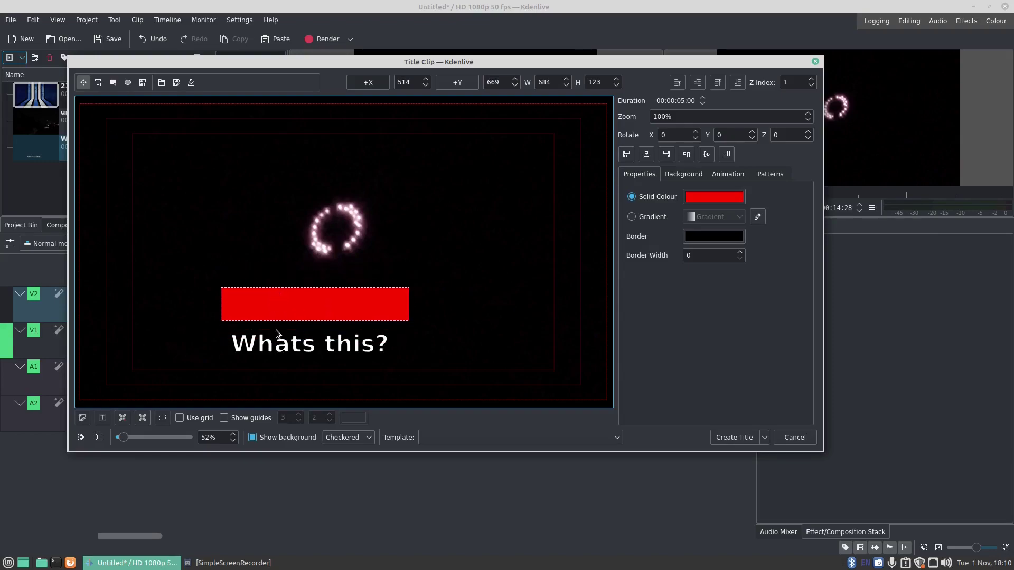
mouse_move(277, 345)
left_mouse_down()
mouse_move(276, 313)
mouse_move(275, 356)
left_mouse_up()
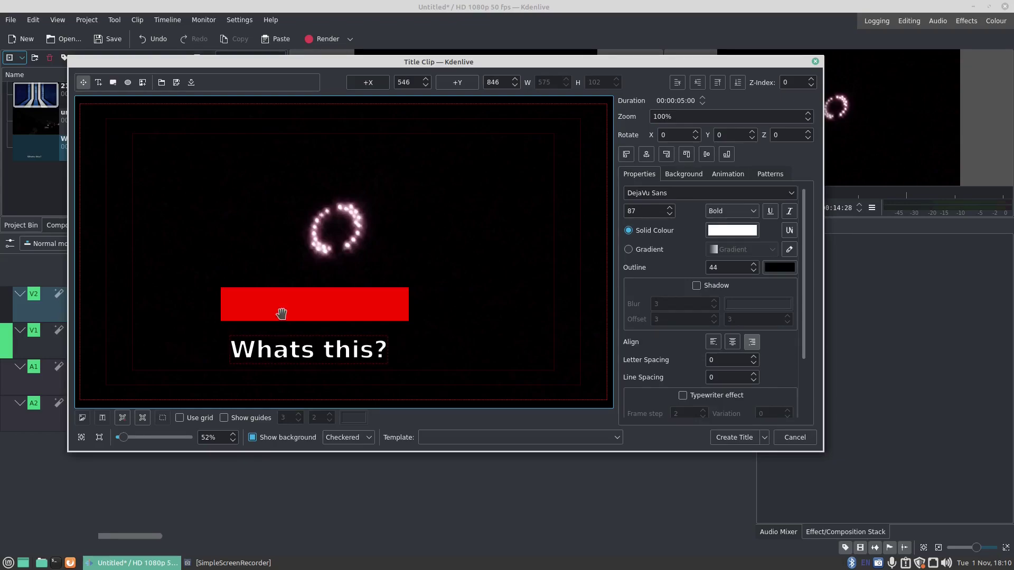
left_click_drag(280, 310, 279, 346)
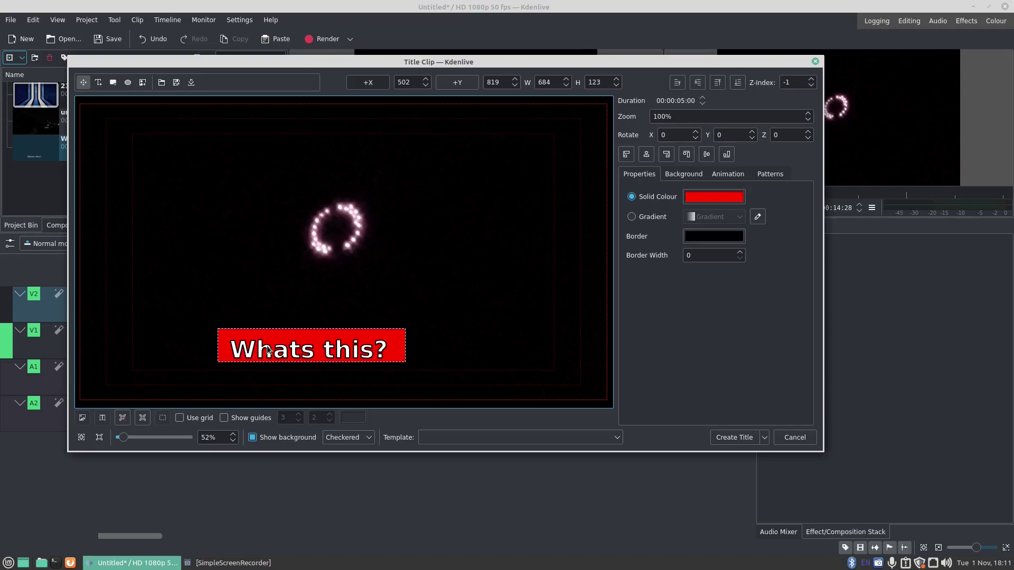
left_click_drag(273, 334, 277, 334)
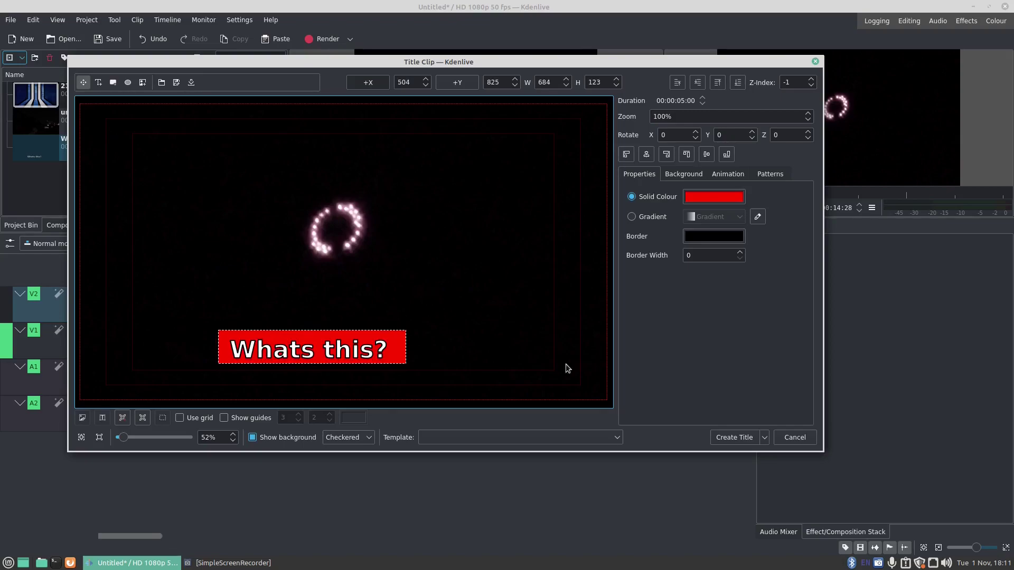
left_click(717, 438)
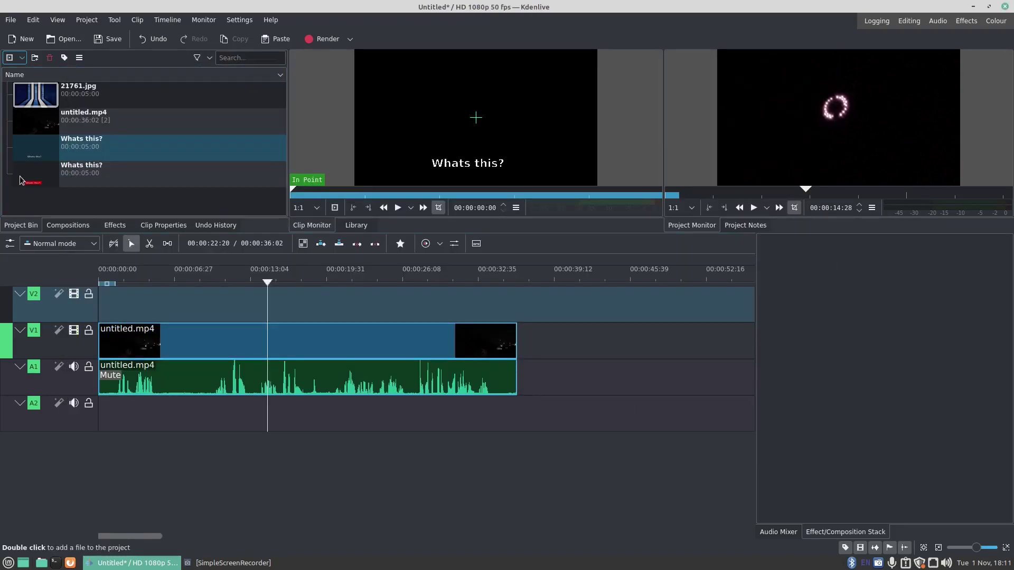
Place the red-box title on V2 near 14 seconds and play it back from just before
left_click_drag(32, 182, 351, 306)
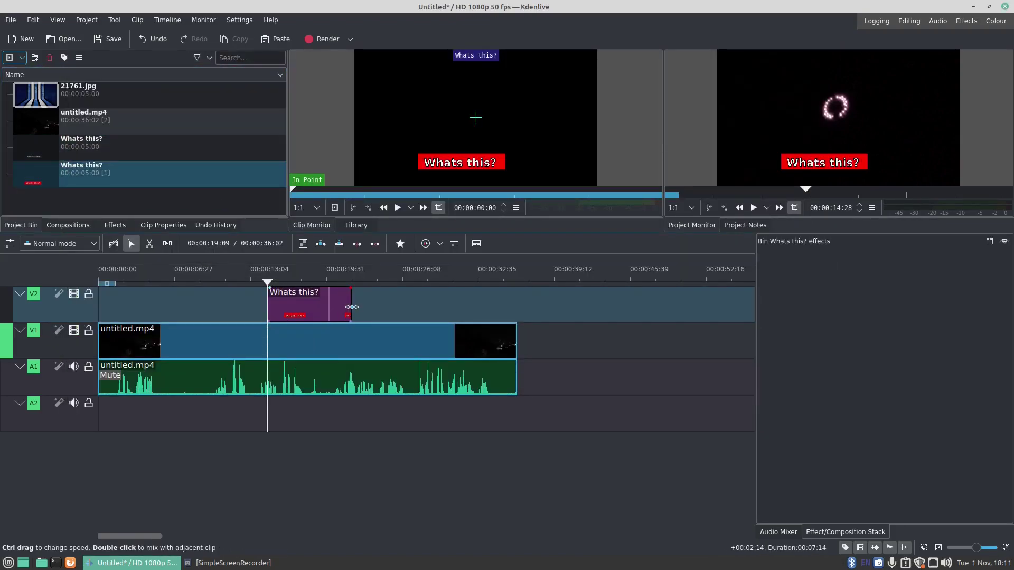
left_click(226, 304)
key("space")
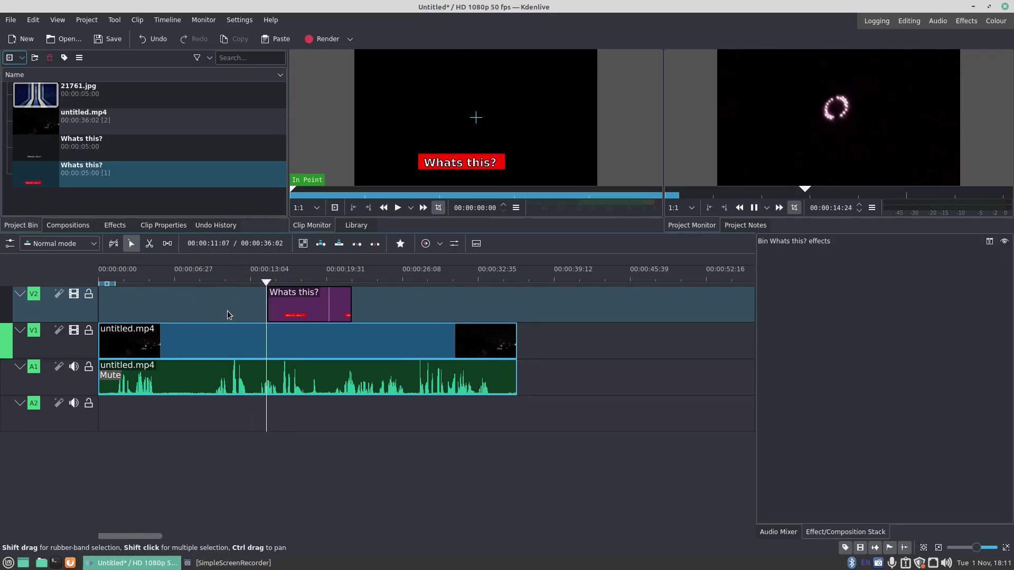
key("space")
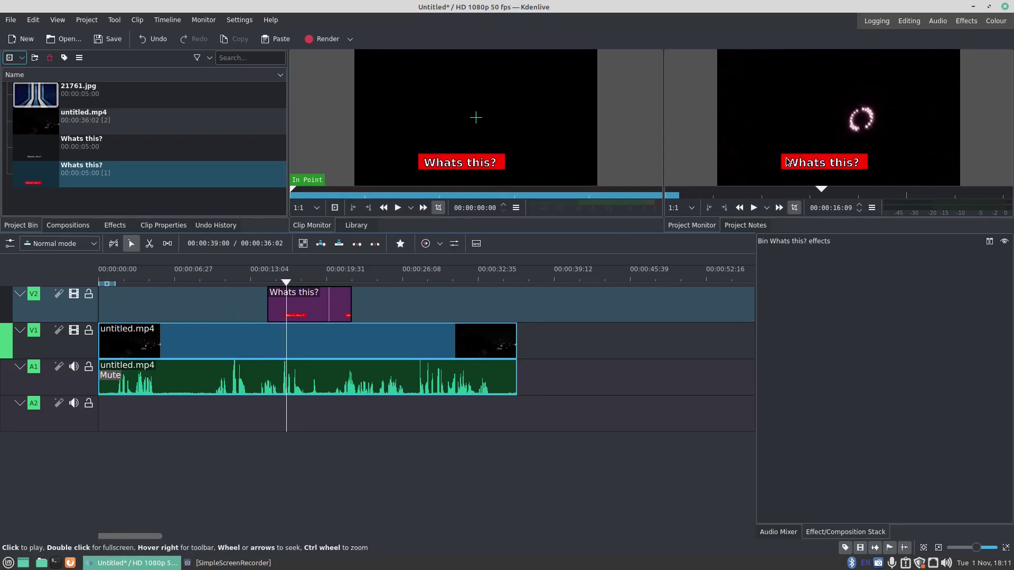
Add a fade-in of duration 2 and a fade-out to the title clip, then play the project
left_click(273, 296)
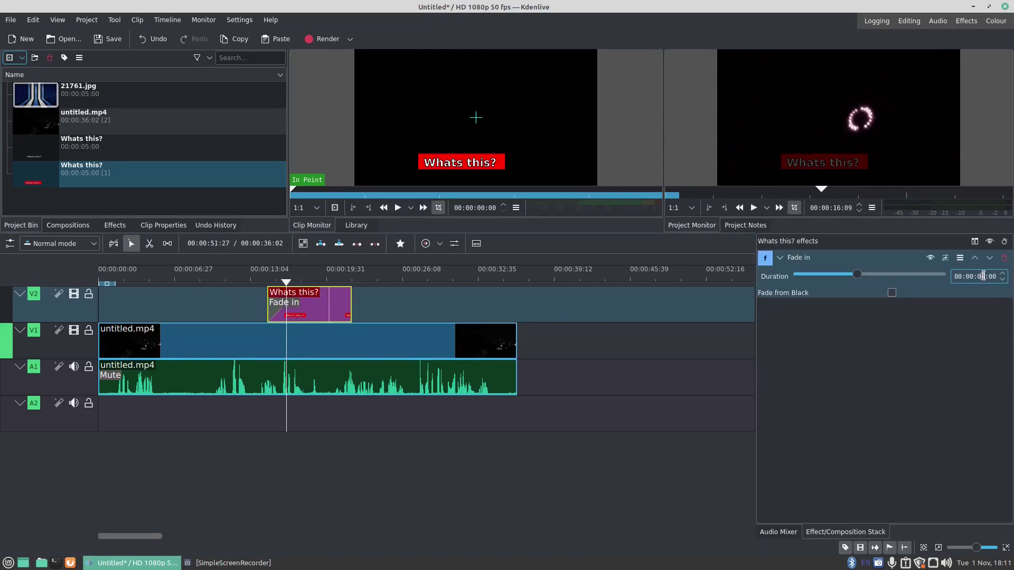
type("2")
key("Return")
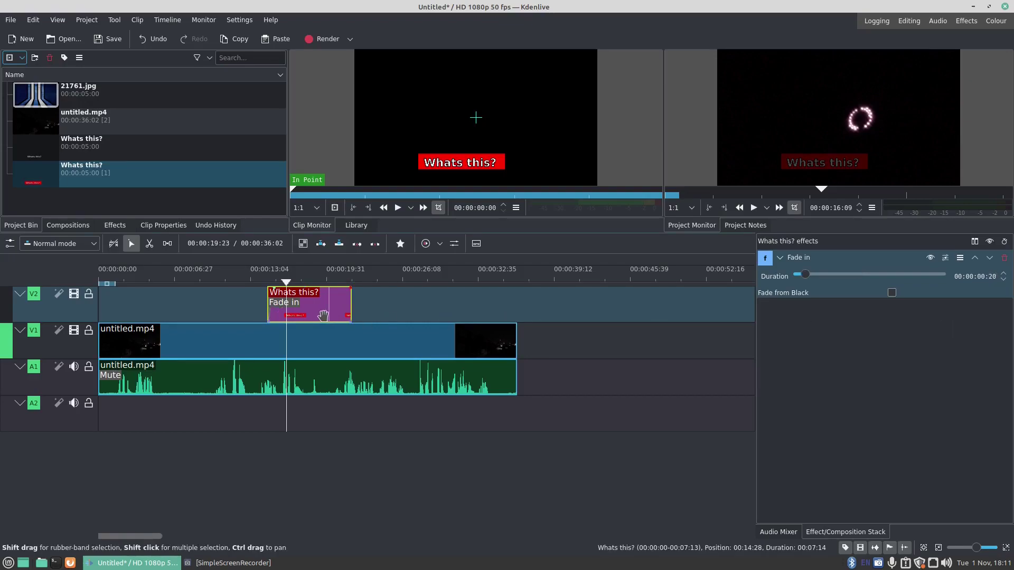
left_click(347, 290)
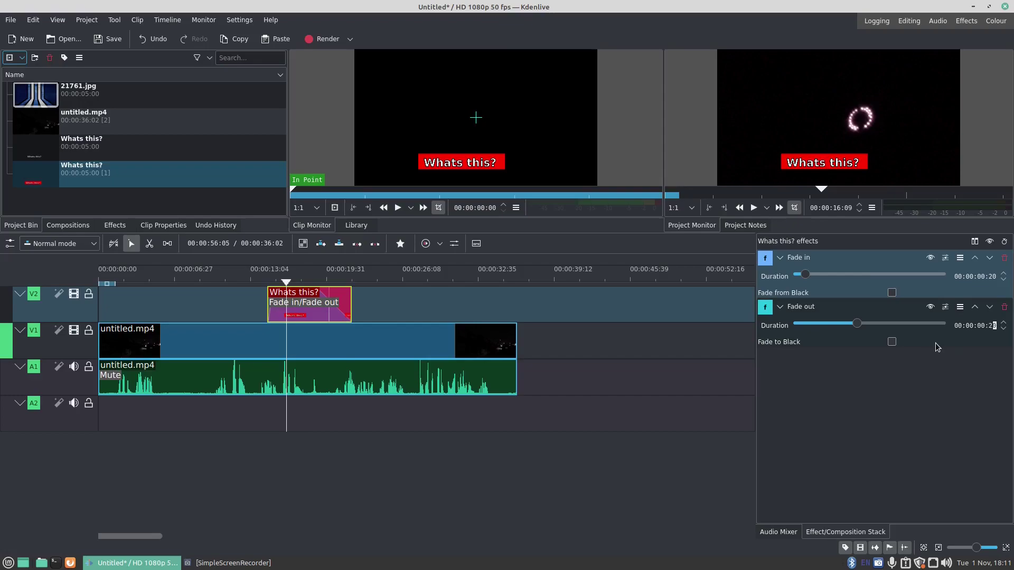
key("Return")
left_click(259, 306)
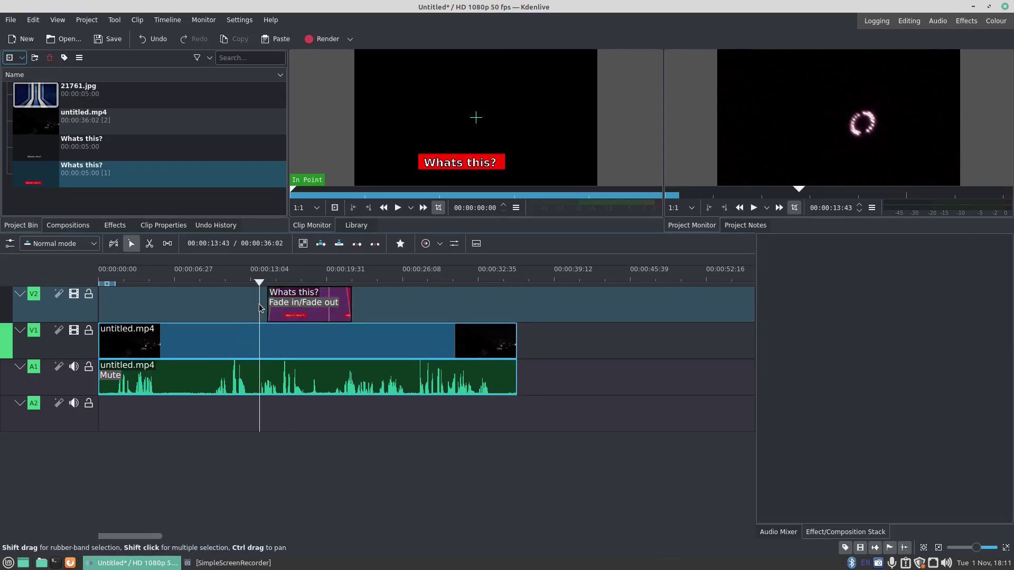
key("space")
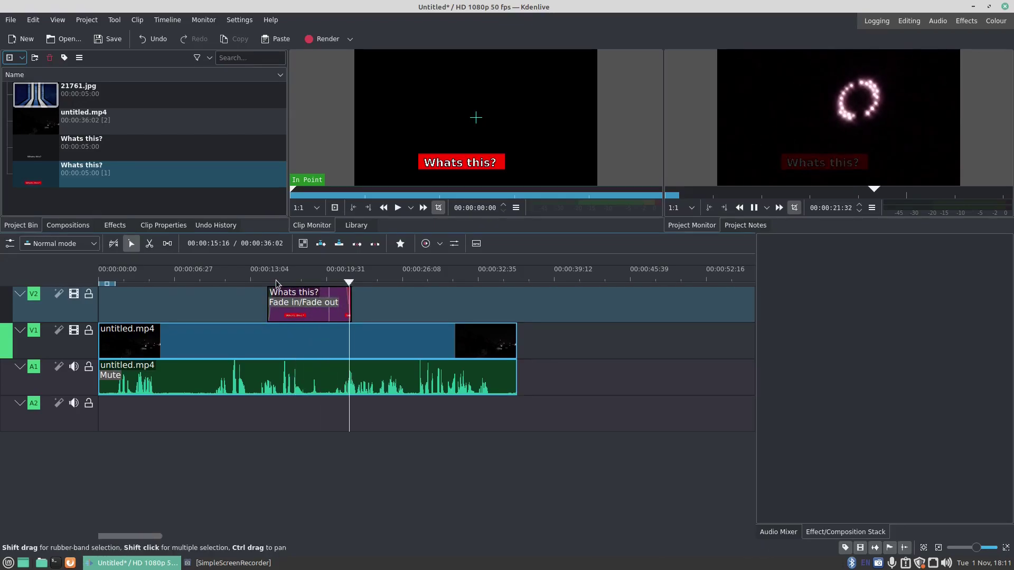
Stop playback and remove the title clip's fade-in and fade-out
key("space")
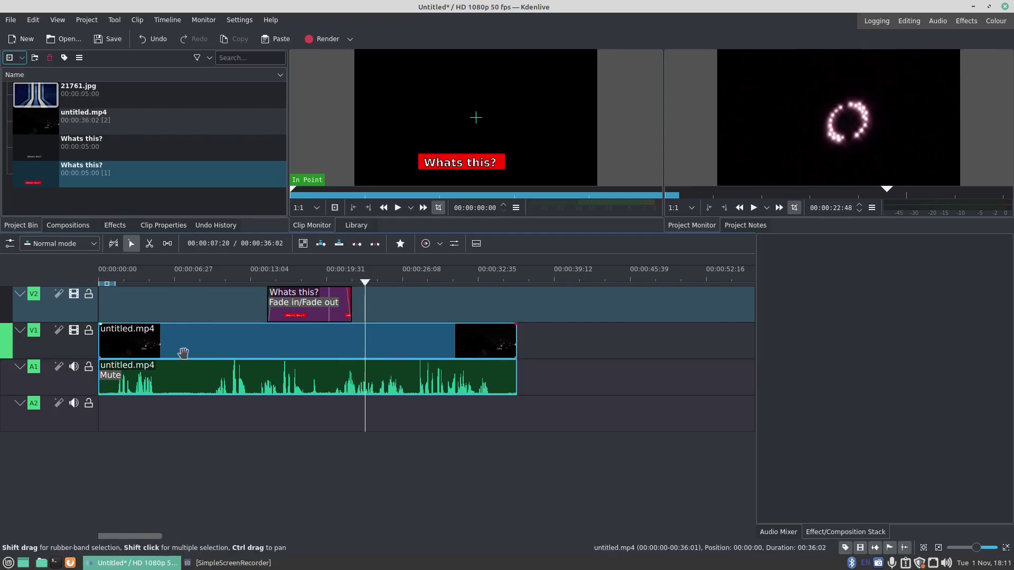
scroll(258, 351, "up", 3, "ctrl")
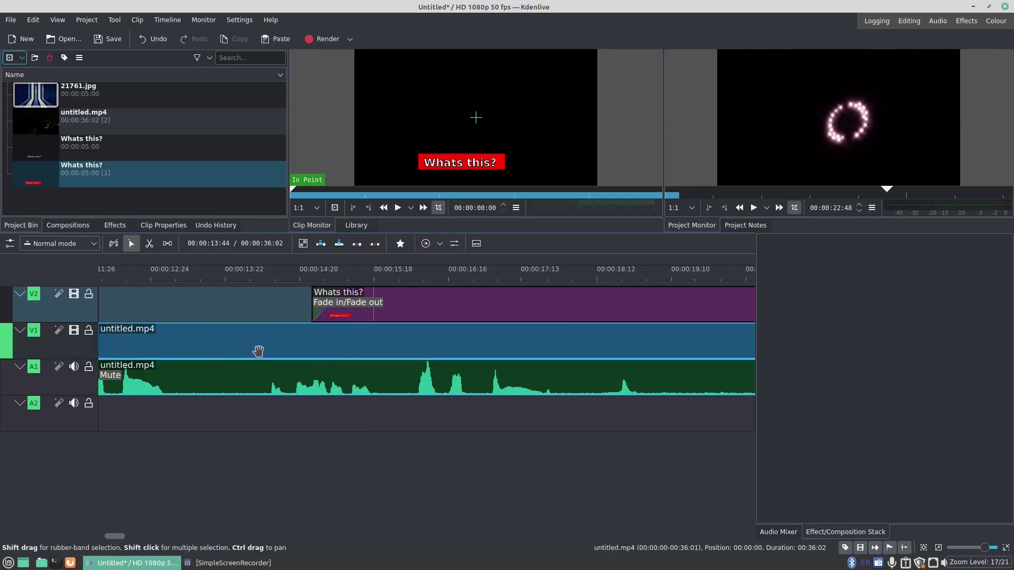
left_click_drag(344, 288, 312, 290)
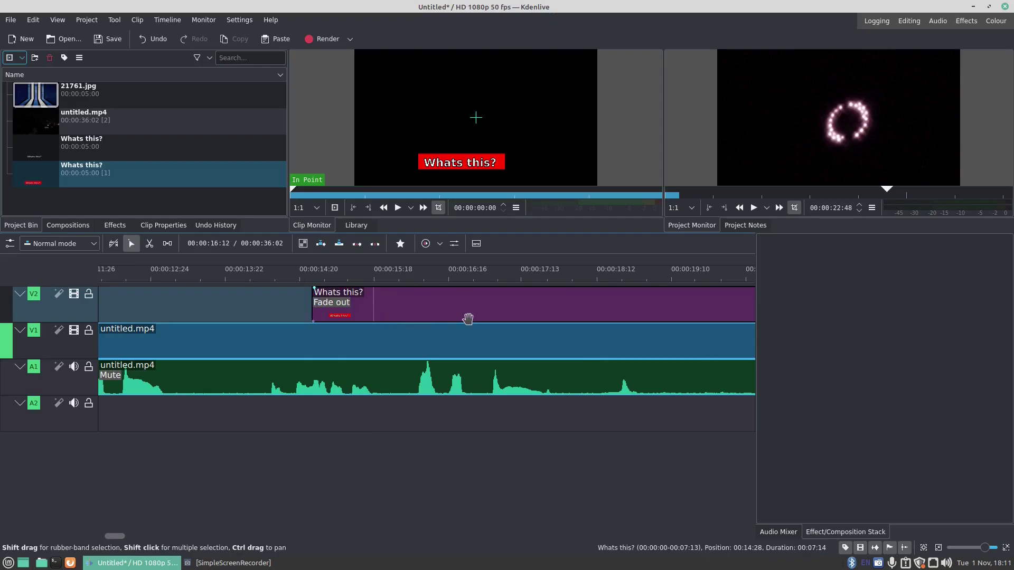
scroll(467, 319, "down", 5)
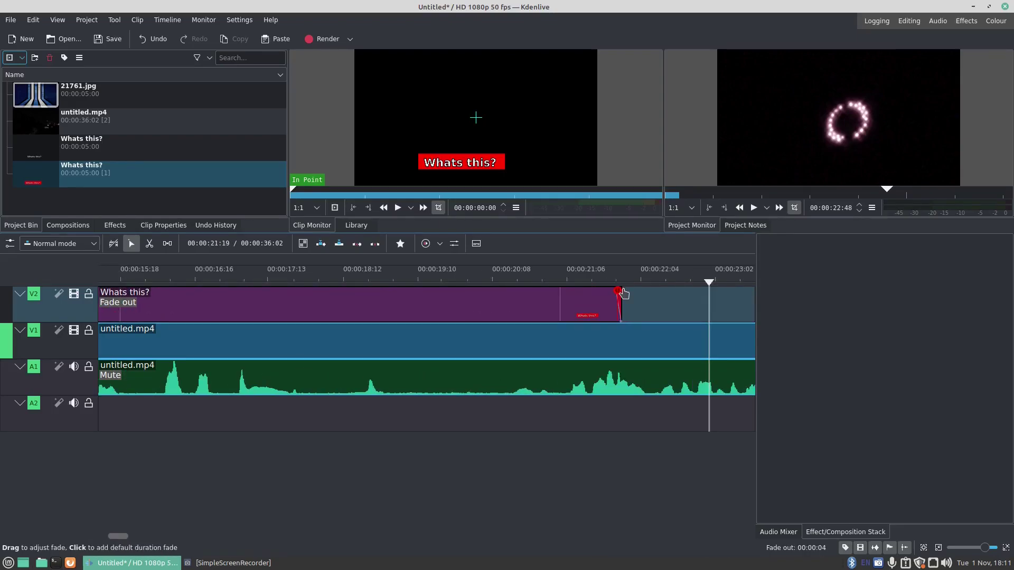
left_click_drag(624, 294, 629, 294)
scroll(233, 326, "up", 3)
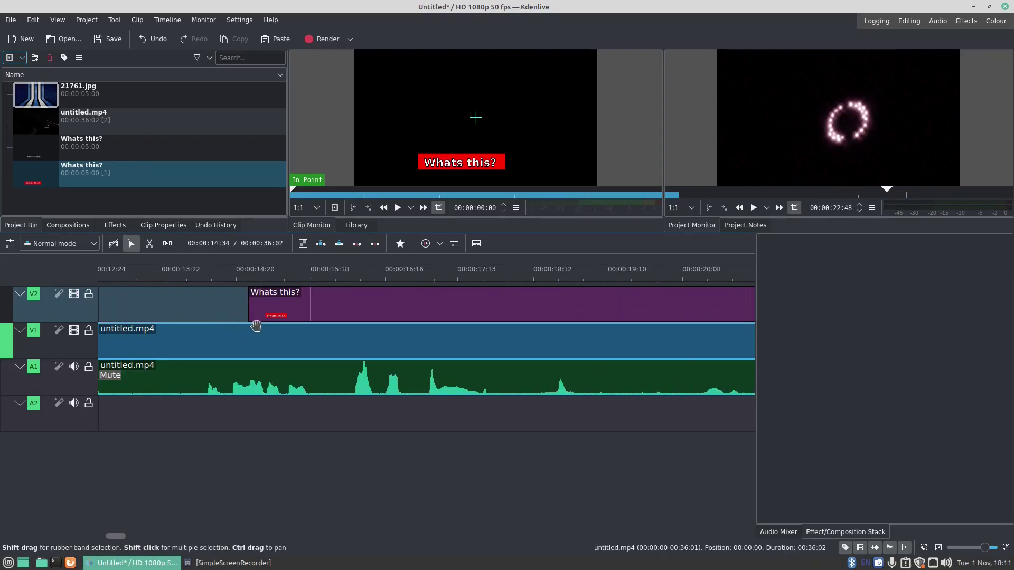
Add a one-second curtain.pgm Wipe composition at the start of the title clip
left_click(251, 322)
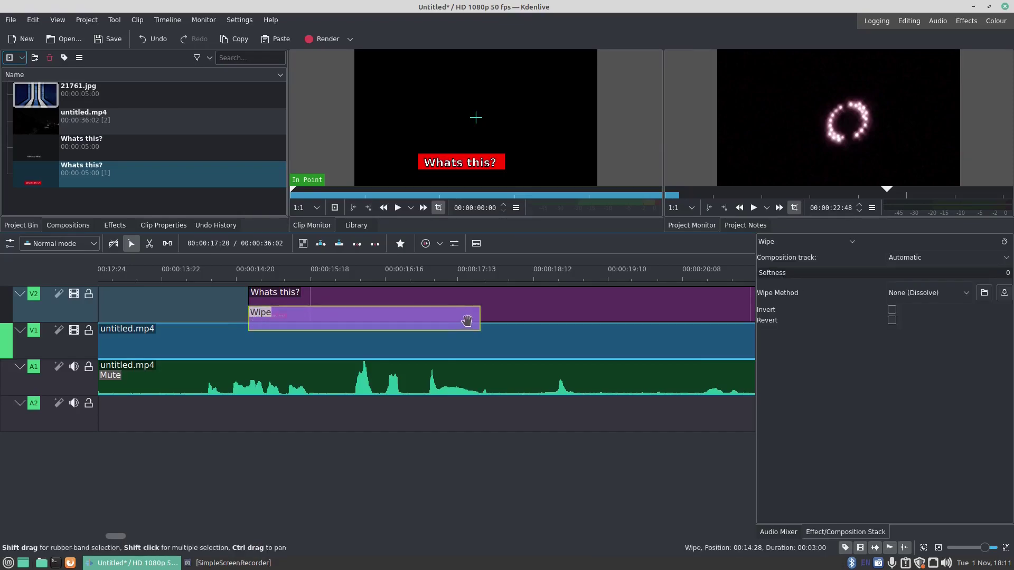
left_click_drag(481, 320, 342, 323)
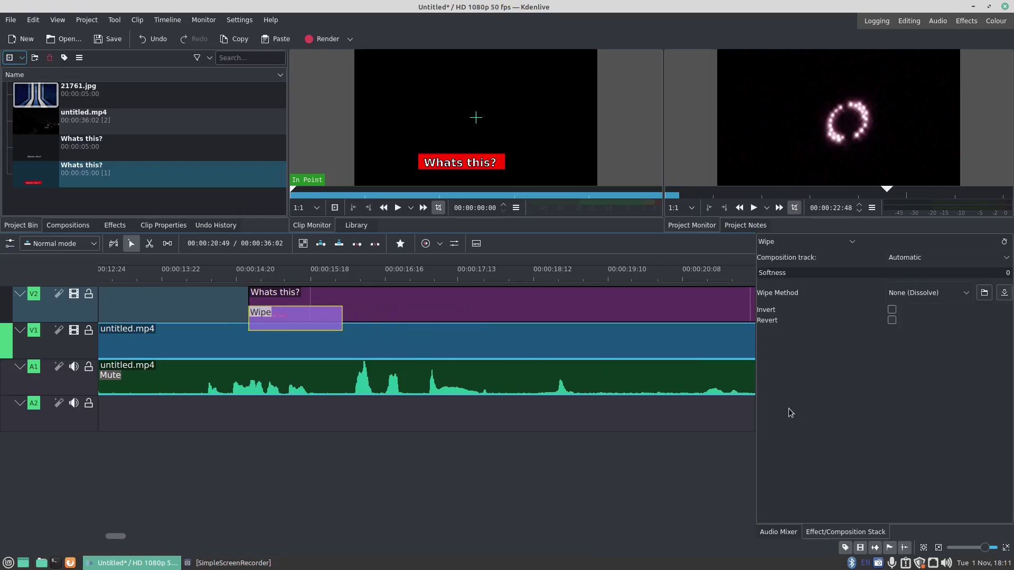
left_click(913, 292)
scroll(919, 391, "down", 1)
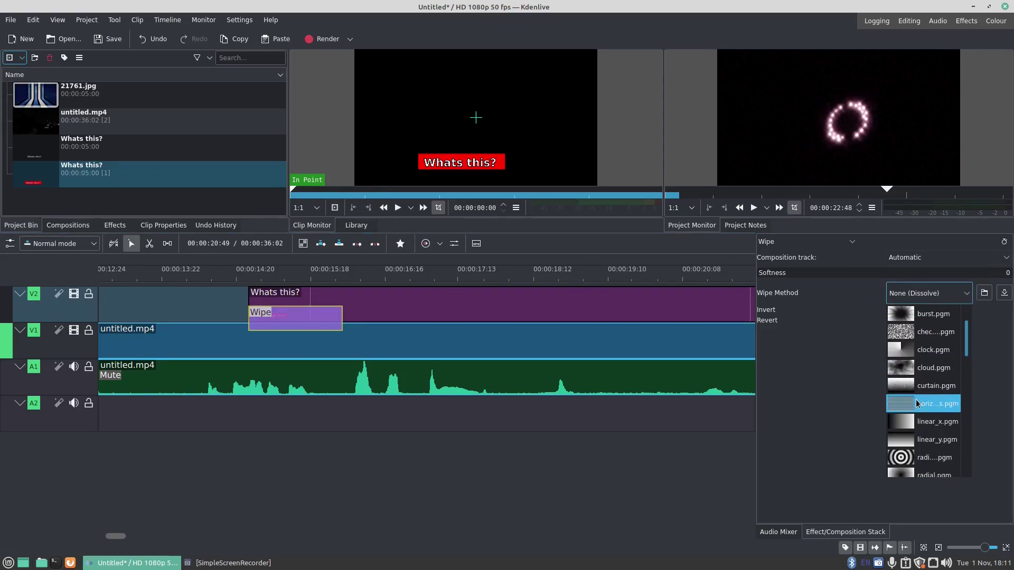
left_click(921, 385)
Add a shortened curtain.pgm Wipe composition at the end of the title clip
scroll(554, 316, "down", 2)
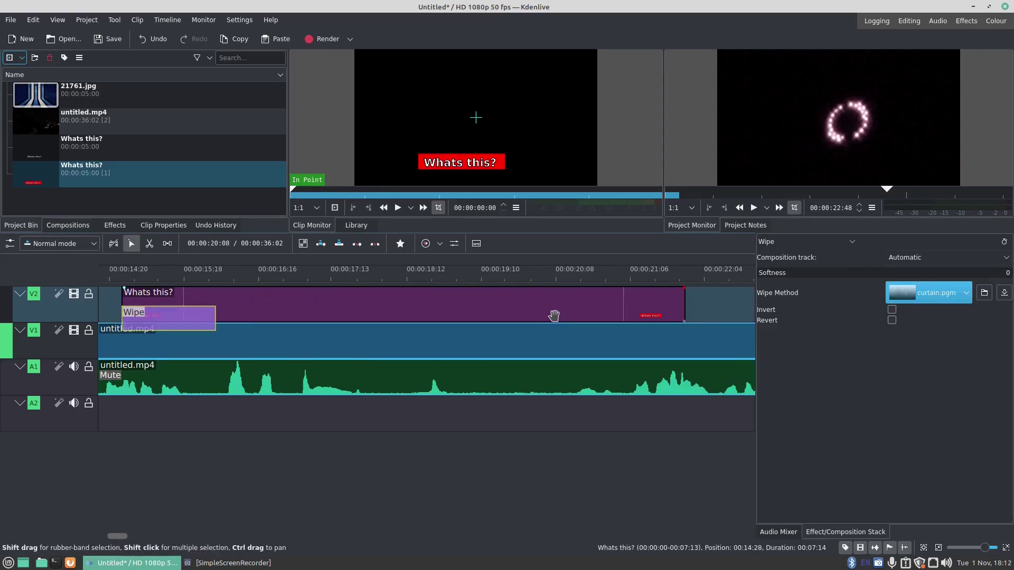
scroll(554, 316, "down", 1)
left_click(618, 320)
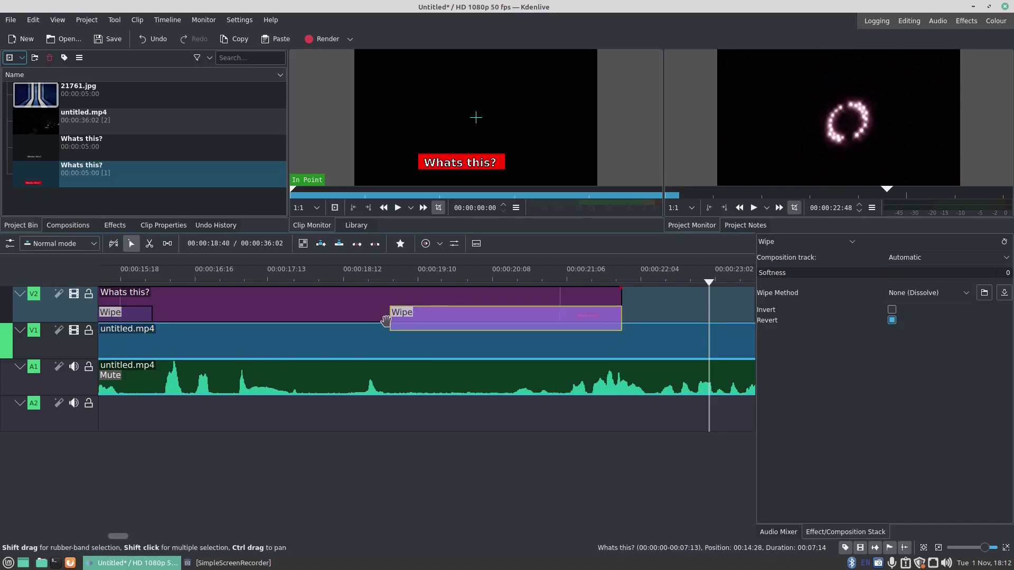
left_click_drag(385, 321, 542, 324)
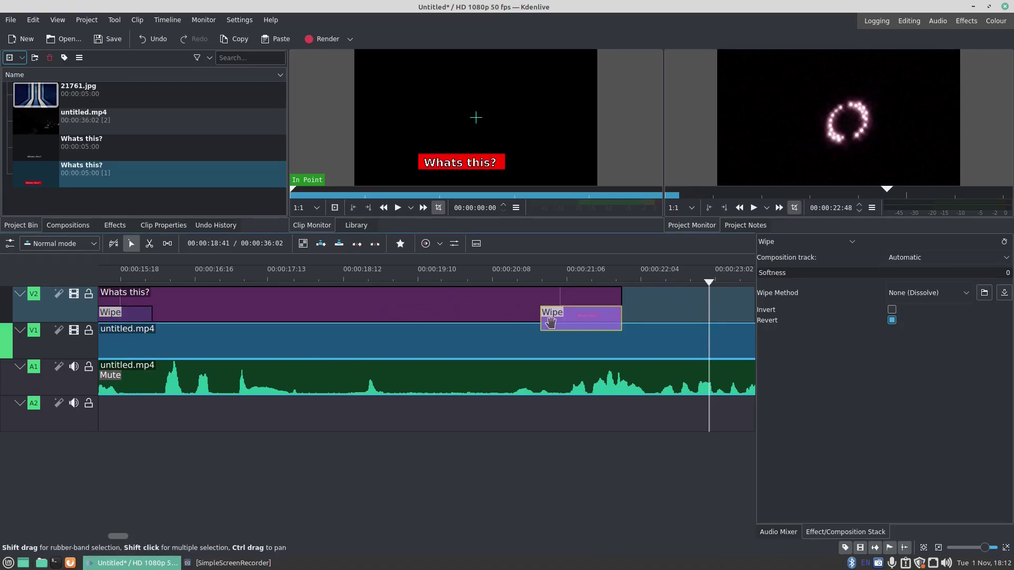
left_click(953, 295)
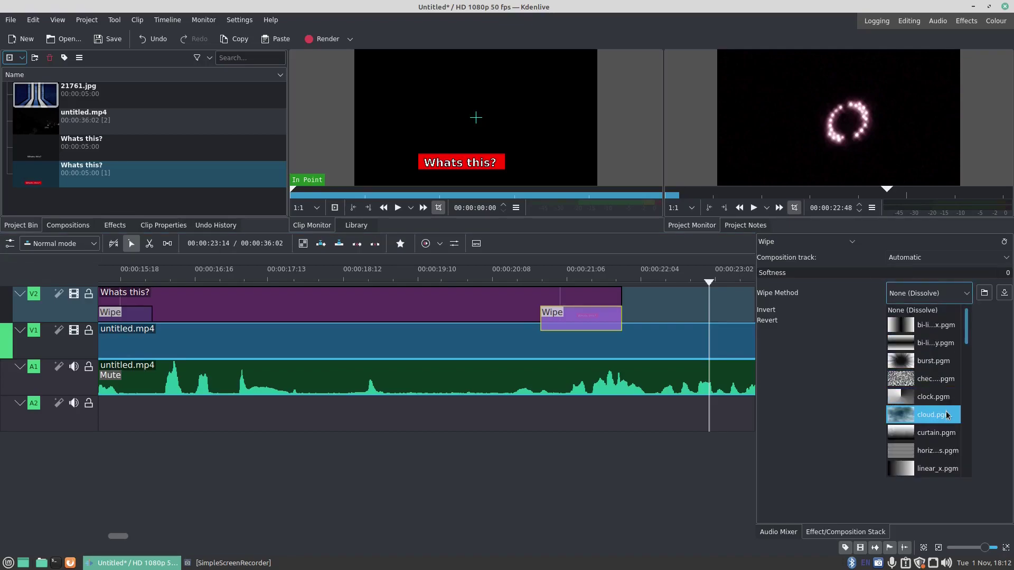
left_click(945, 433)
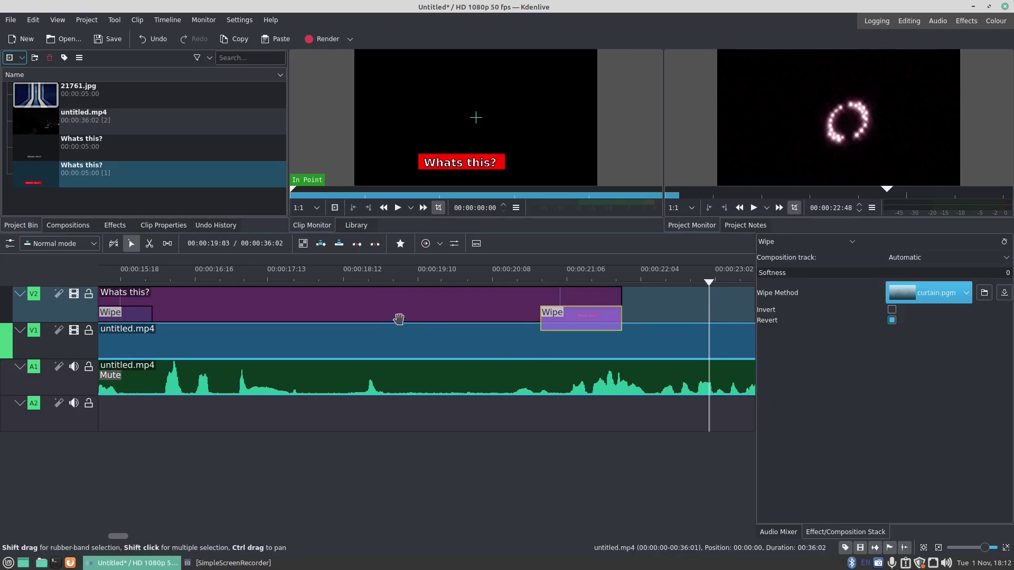
Play the project from before the title to preview the existing wipe transitions
scroll(370, 308, "down", 3, "ctrl")
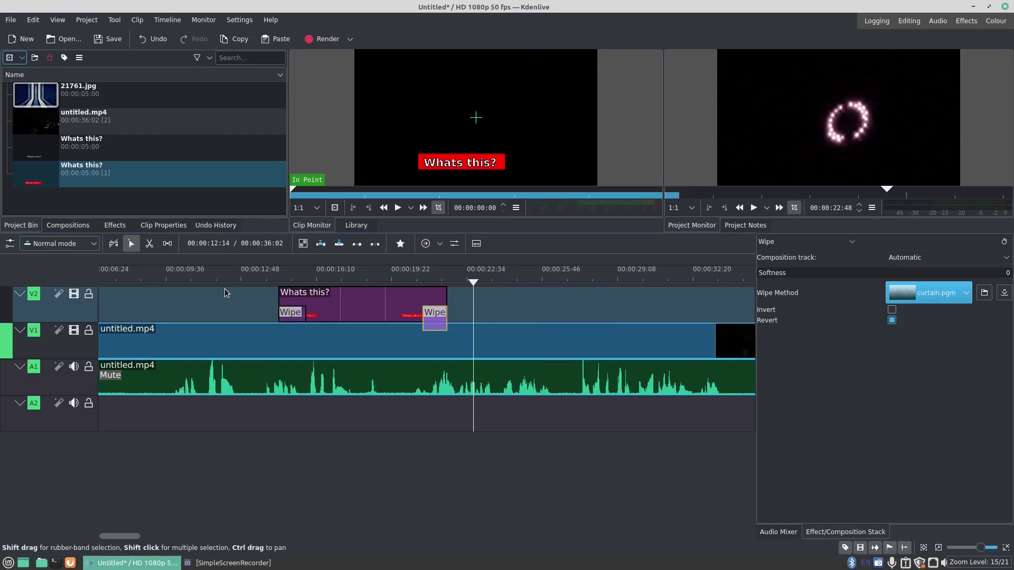
left_click(236, 298)
key("space")
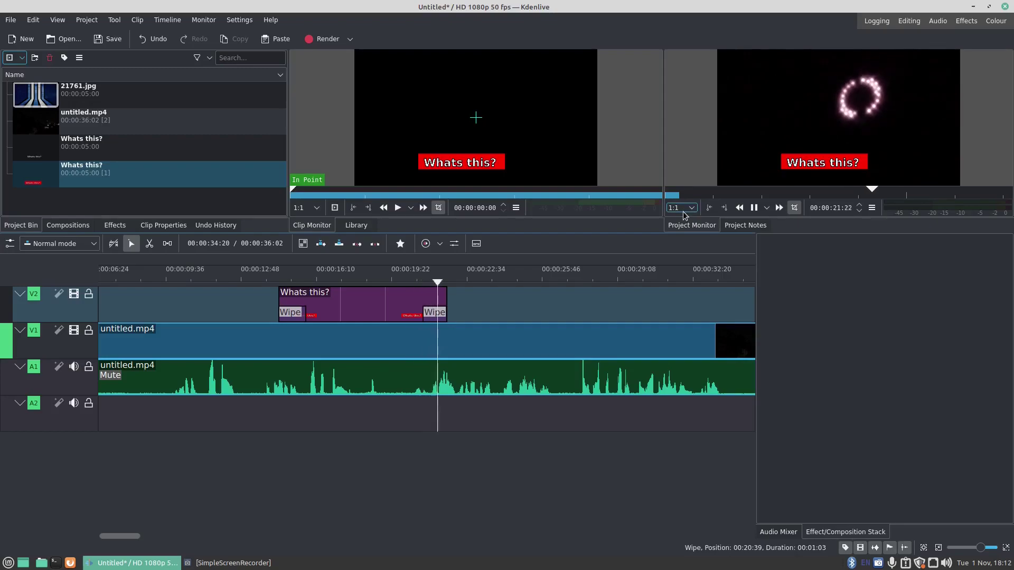
key("space")
left_click(282, 314)
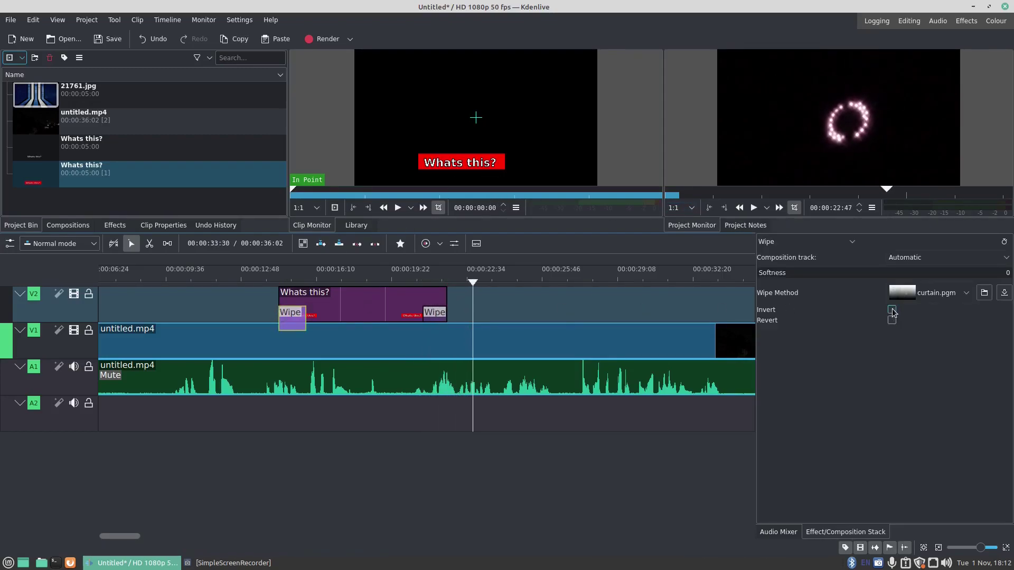
left_click(261, 312)
key("space")
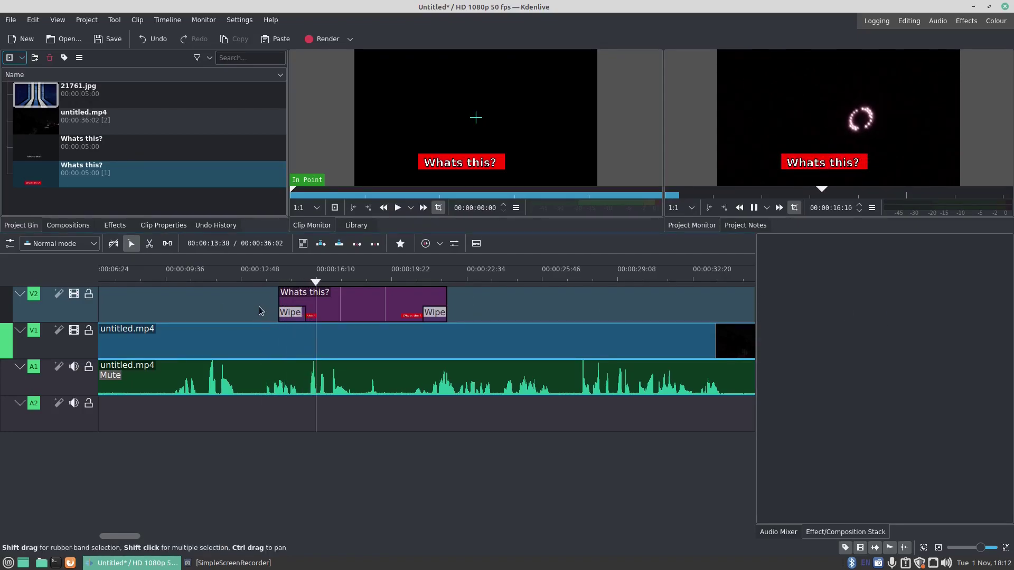
key("space")
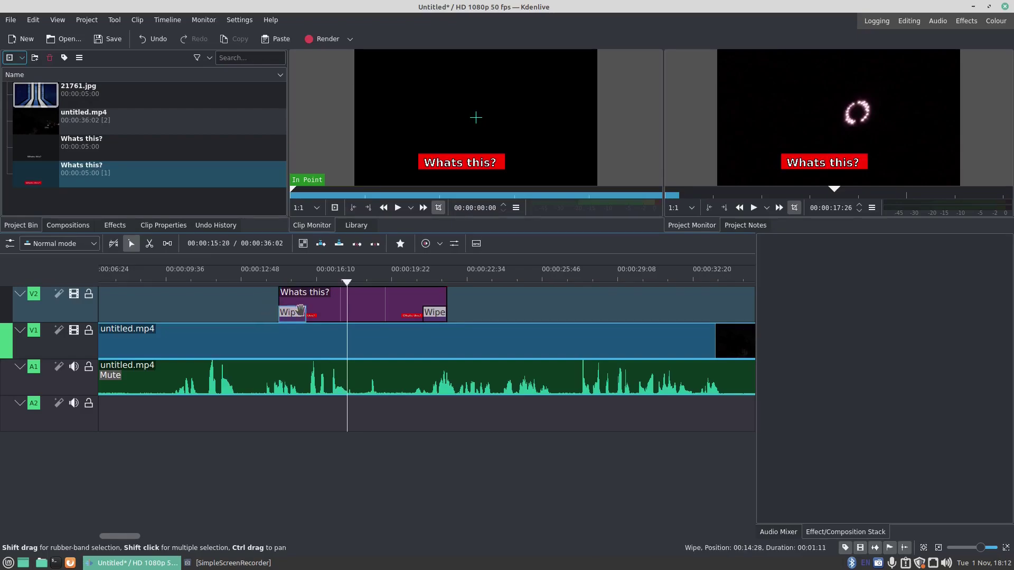
Lengthen the opening wipe by widening its right edge, then replay it
left_click(303, 315)
left_click_drag(311, 316, 324, 315)
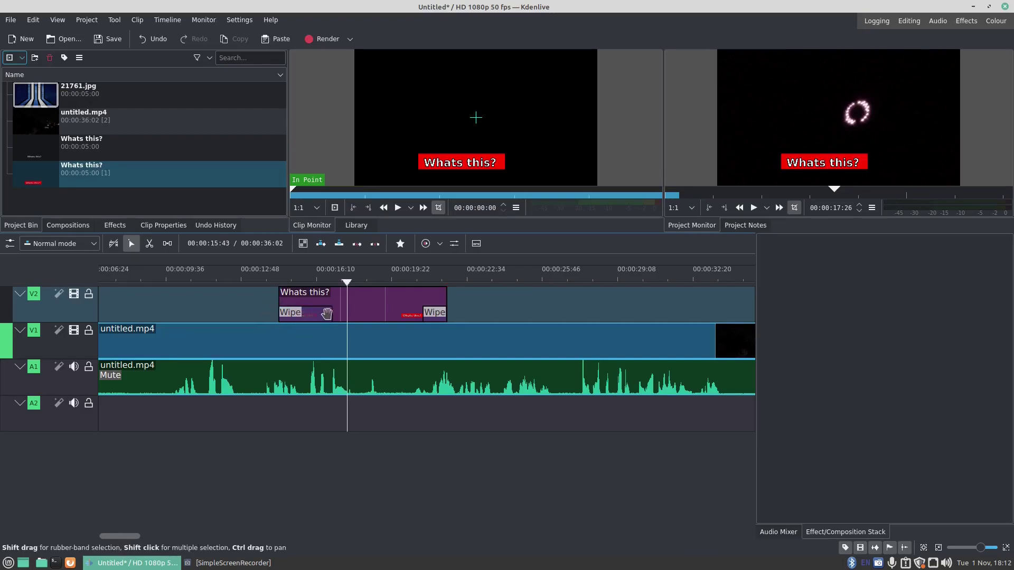
left_click(264, 303)
key("space")
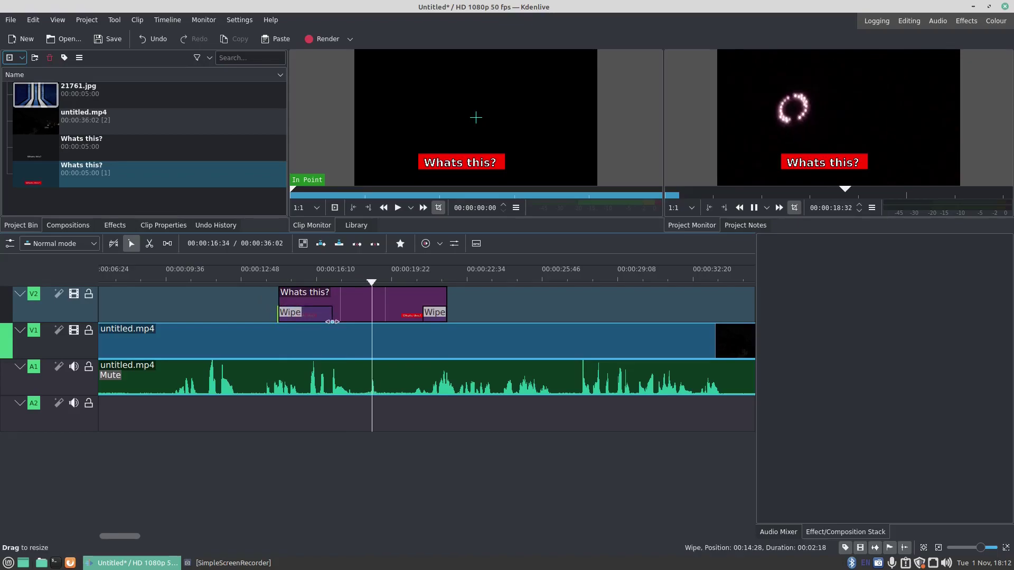
Switch the opening wipe to the burst.pgm pattern with Invert ticked, and play it back
left_click(328, 321)
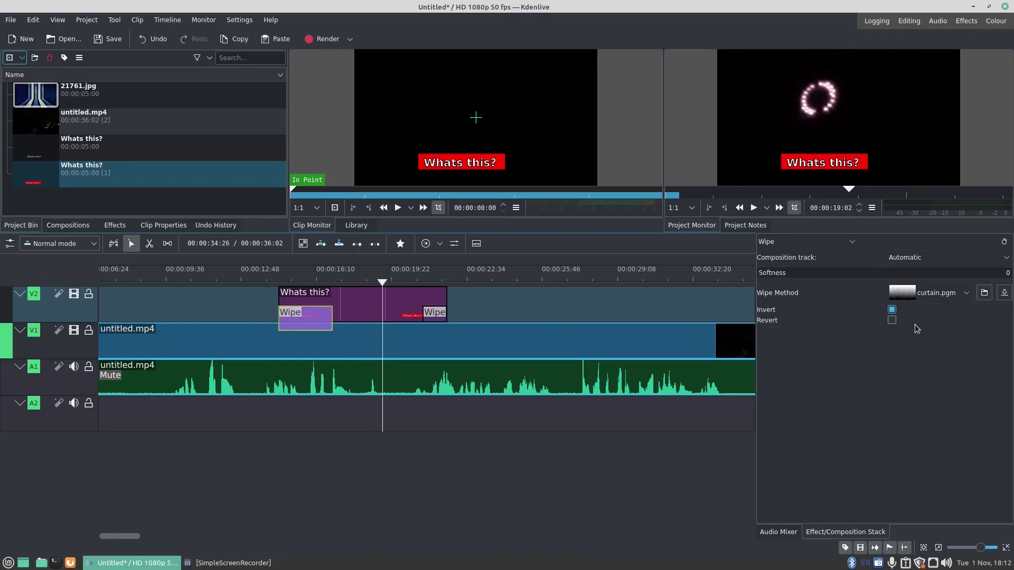
left_click(933, 293)
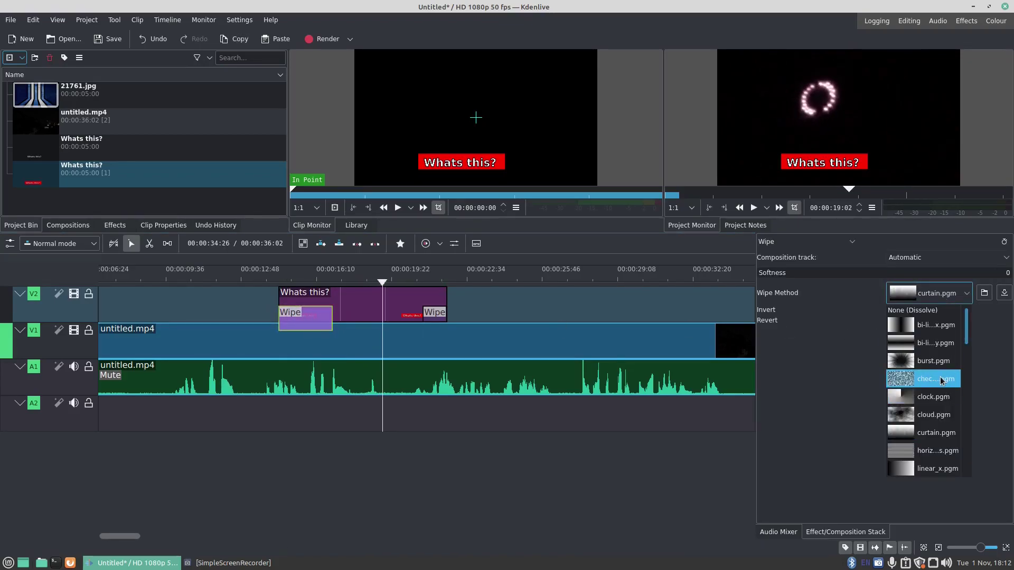
left_click(933, 361)
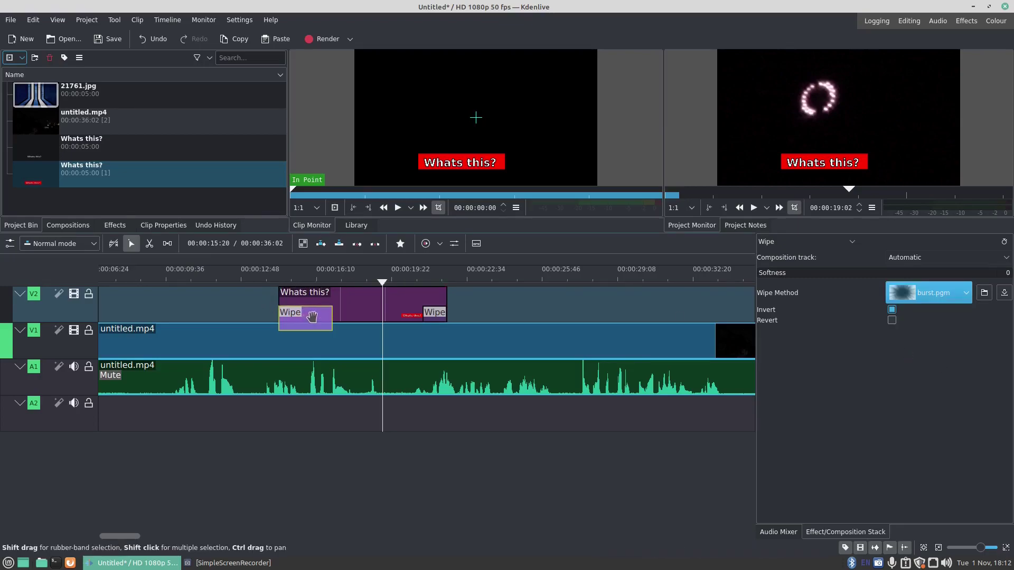
left_click(320, 322)
left_click(251, 316)
key("space")
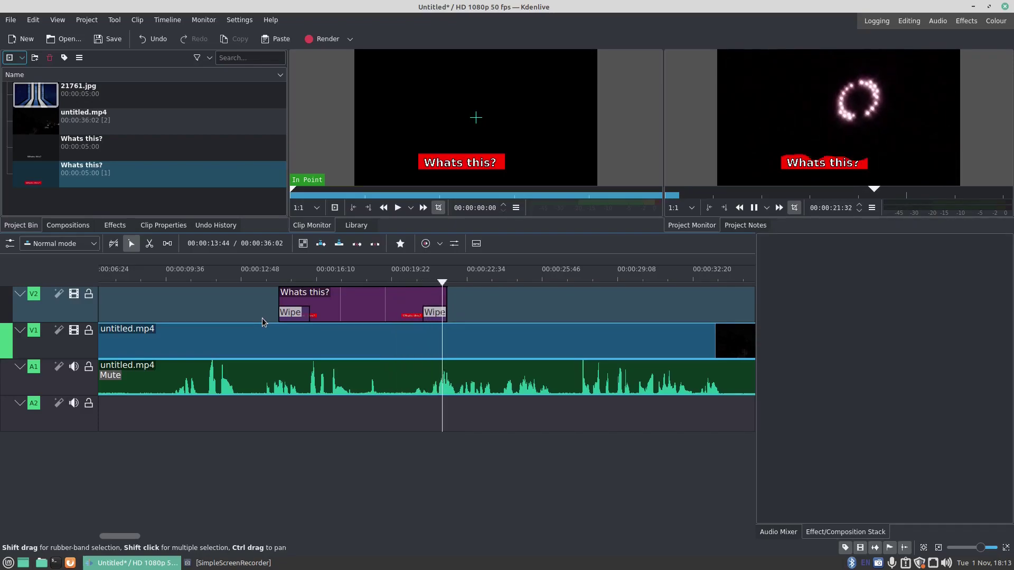
Stop playback, reopen the Whats this? title clip, and pick the rectangle then Add Text tool
key("space")
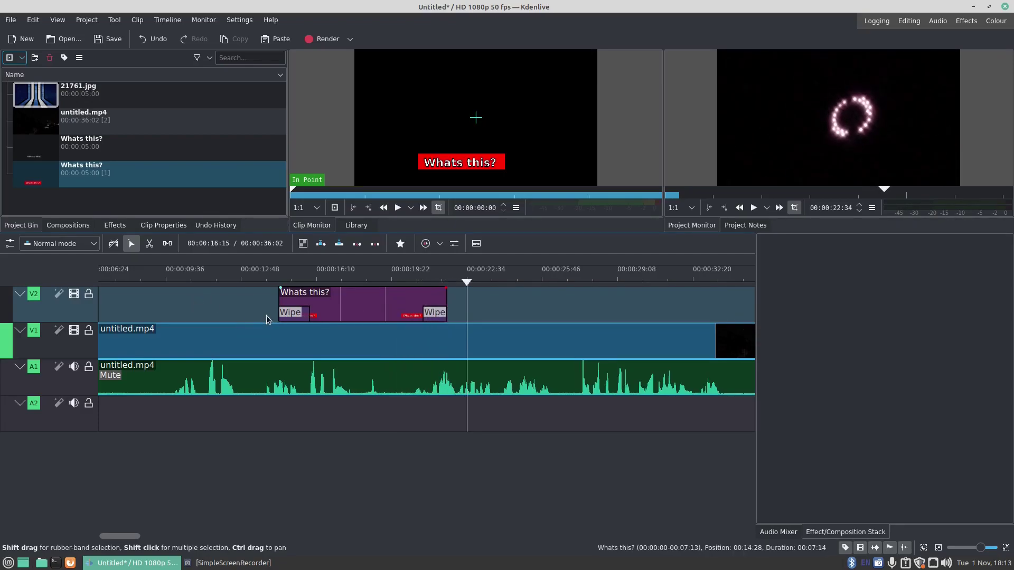
left_click(358, 309)
double_click(358, 308)
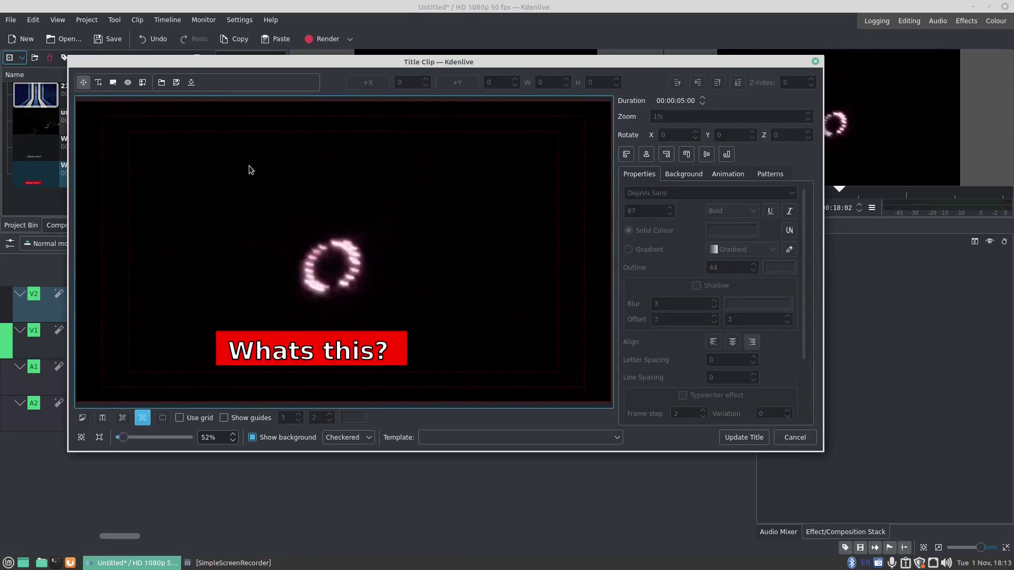
left_click(128, 83)
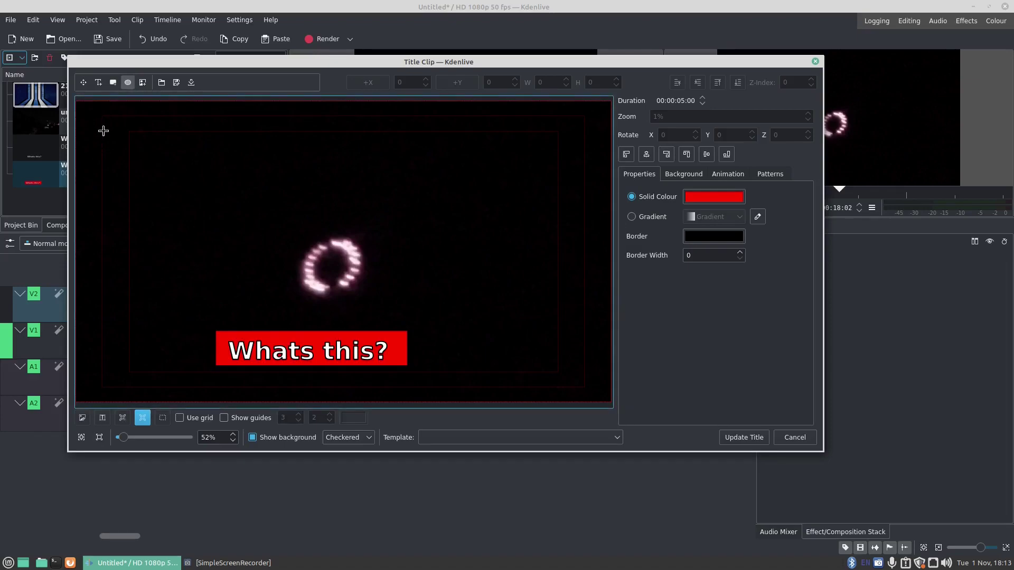
left_click(98, 84)
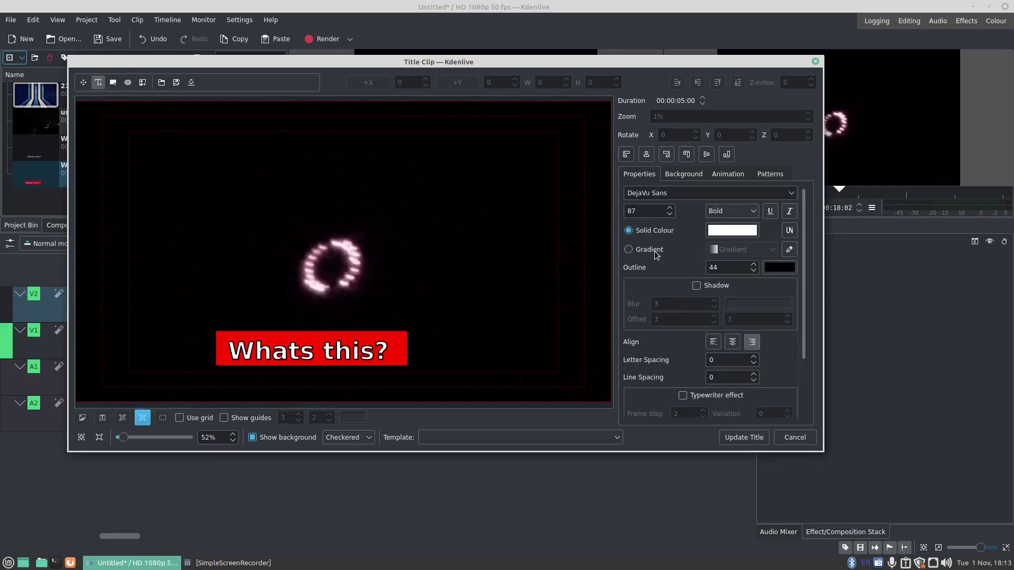
Cancel the title editor and delete the old Whats this? title clip and its Wipe composition
left_click(791, 437)
key("End")
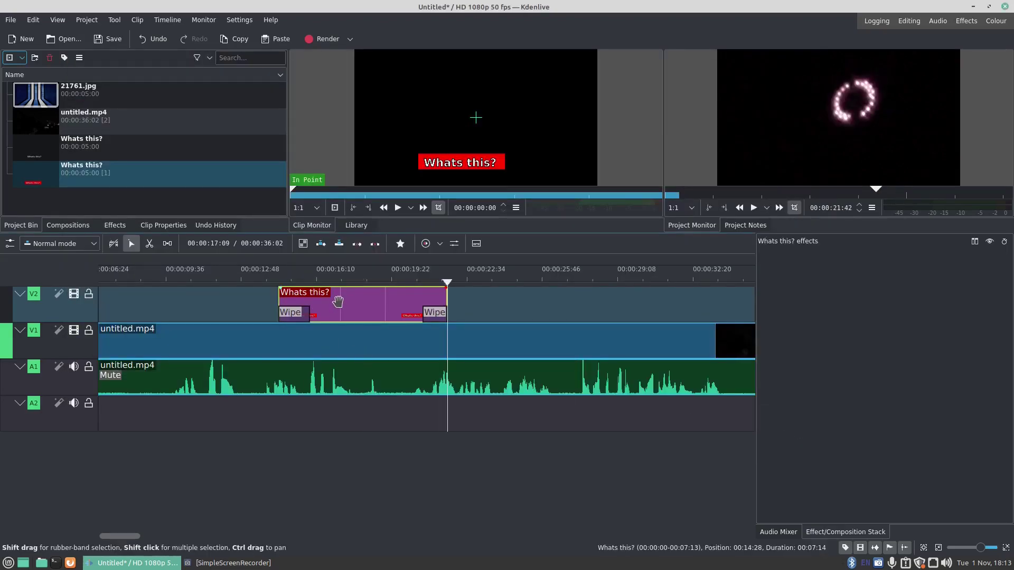
key("Delete")
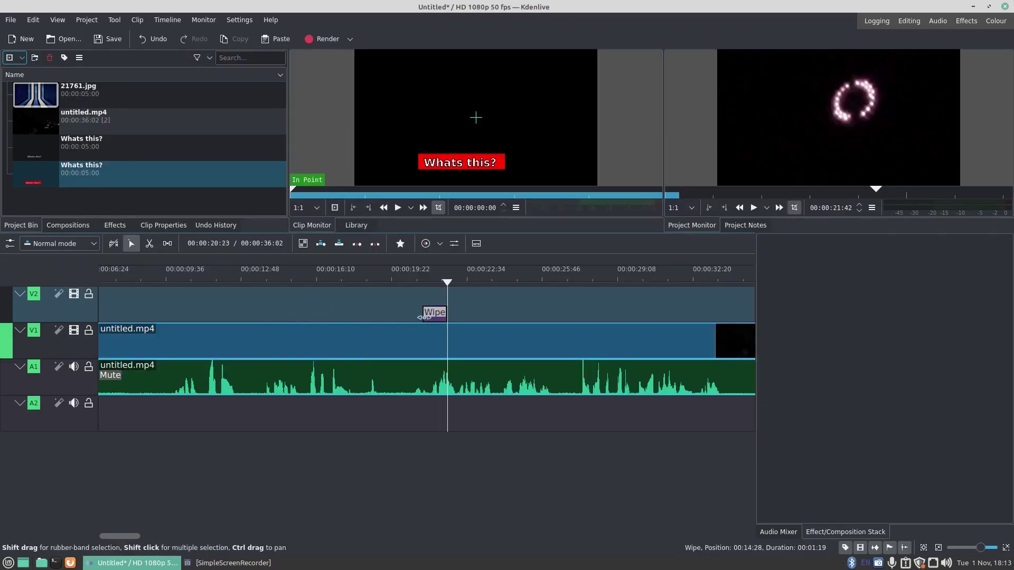
left_click(430, 314)
key("Delete")
Add a new title clip with 'Whats this?' text and move it up and right
left_click(22, 57)
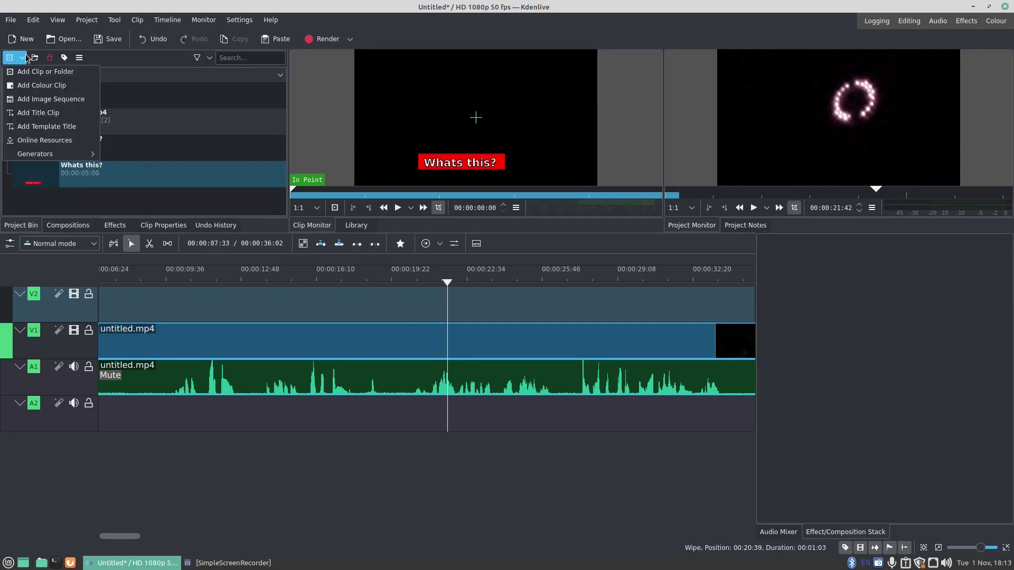
left_click(29, 114)
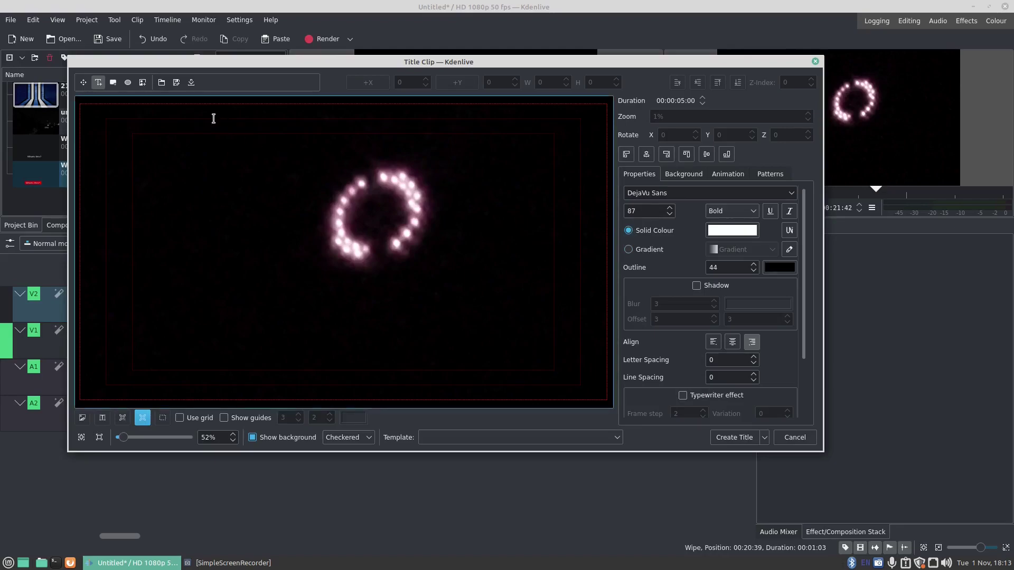
left_click(171, 345)
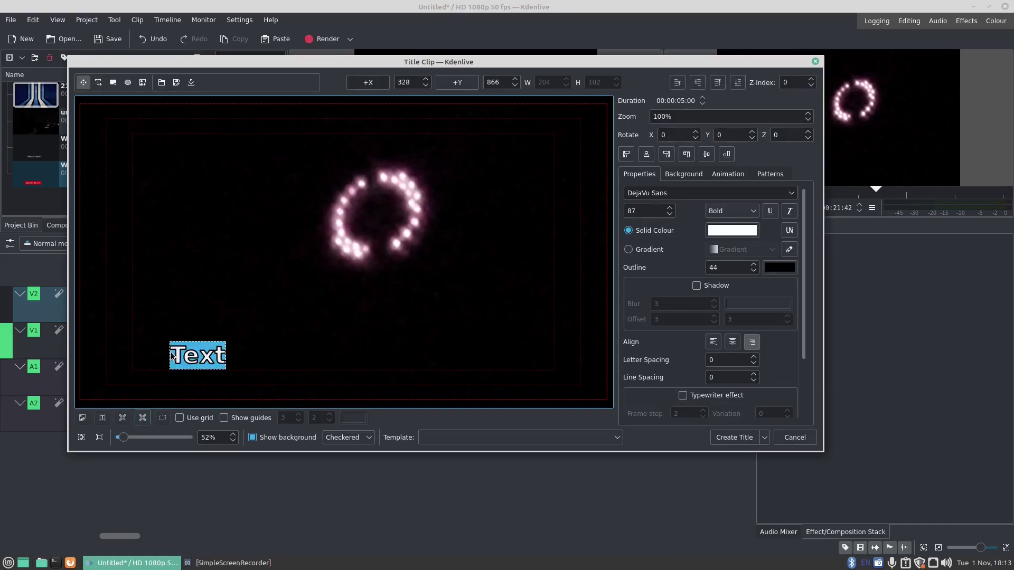
type("Whart")
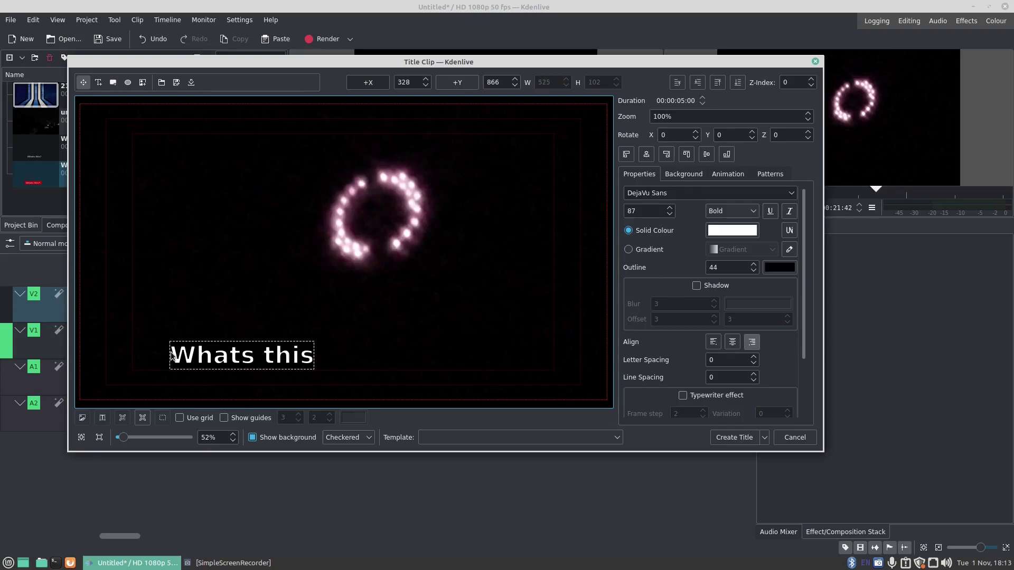
left_click(176, 256)
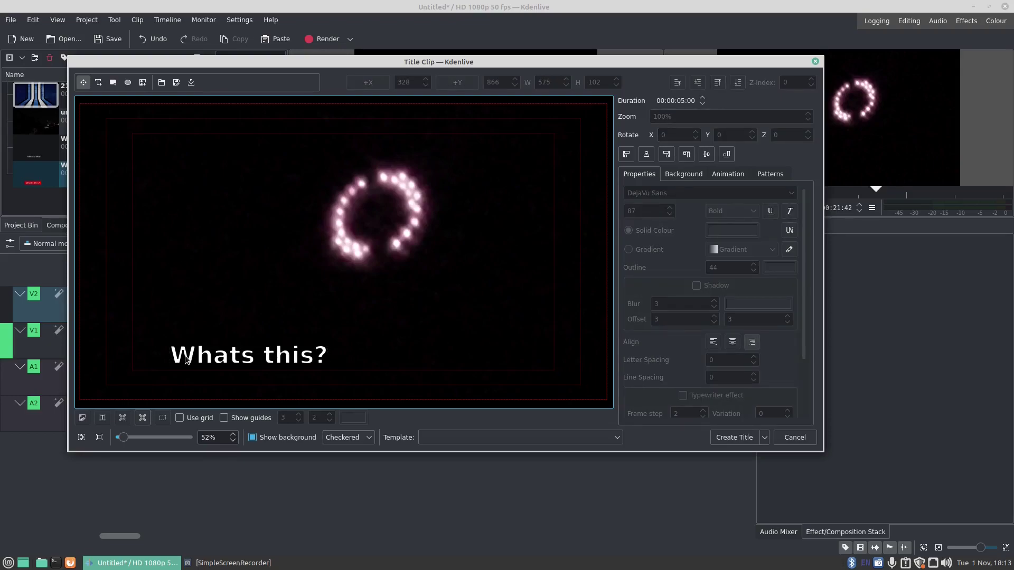
left_click_drag(179, 367, 214, 341)
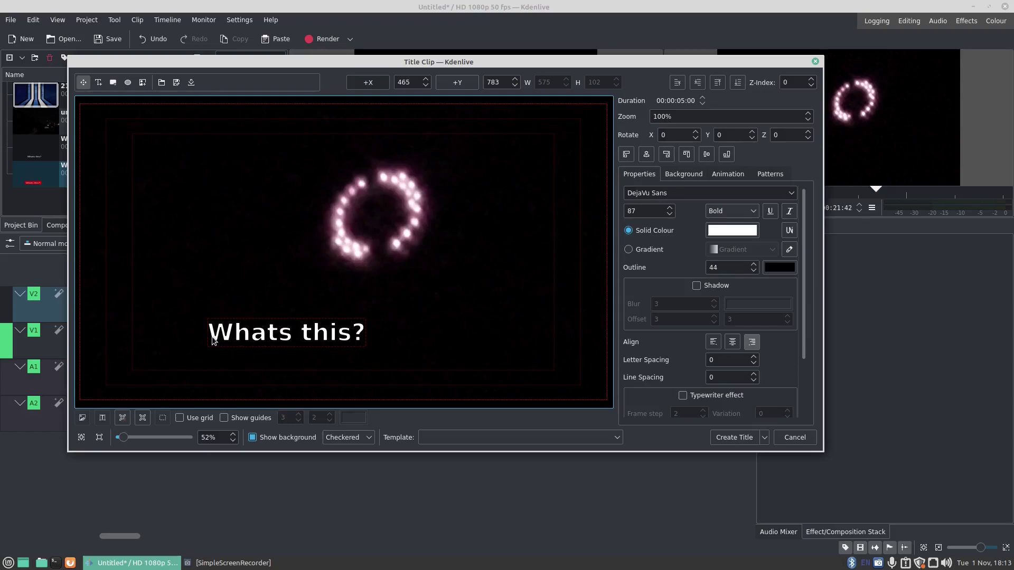
Fill the Whats this? text with the green-to-orange Gradient 1 at font size 135
left_click(629, 249)
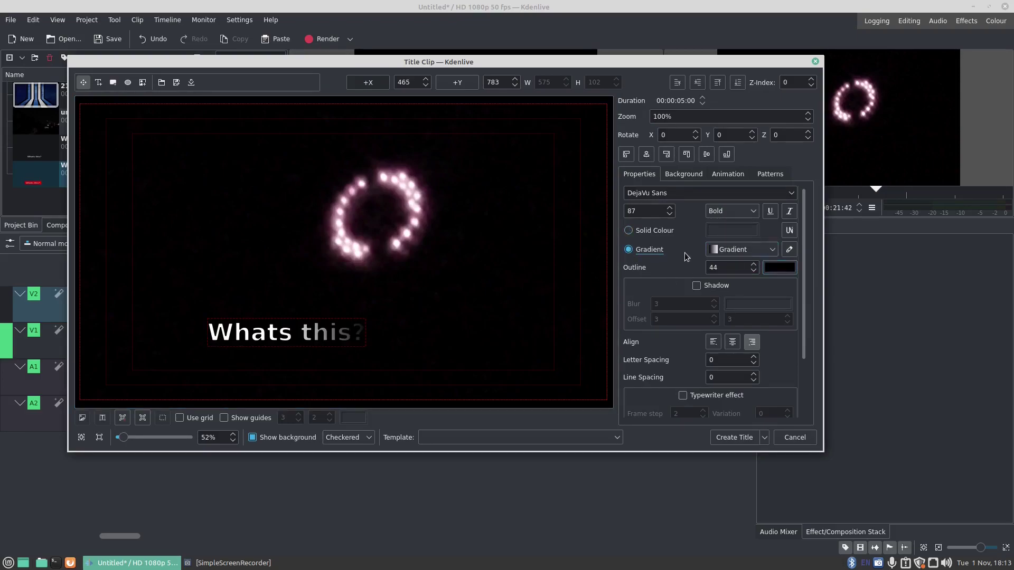
scroll(653, 211, "up", 7)
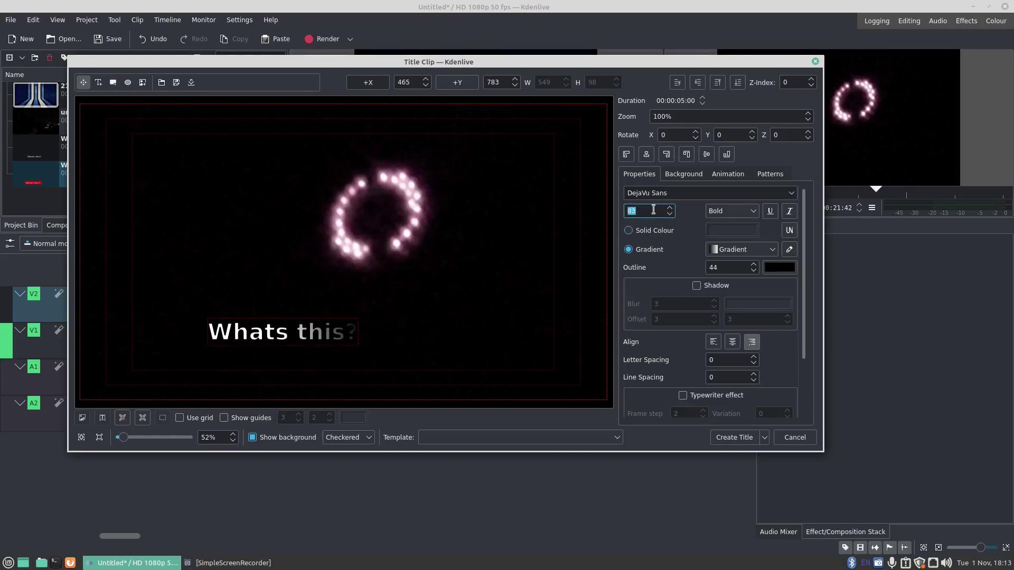
scroll(652, 209, "up", 20)
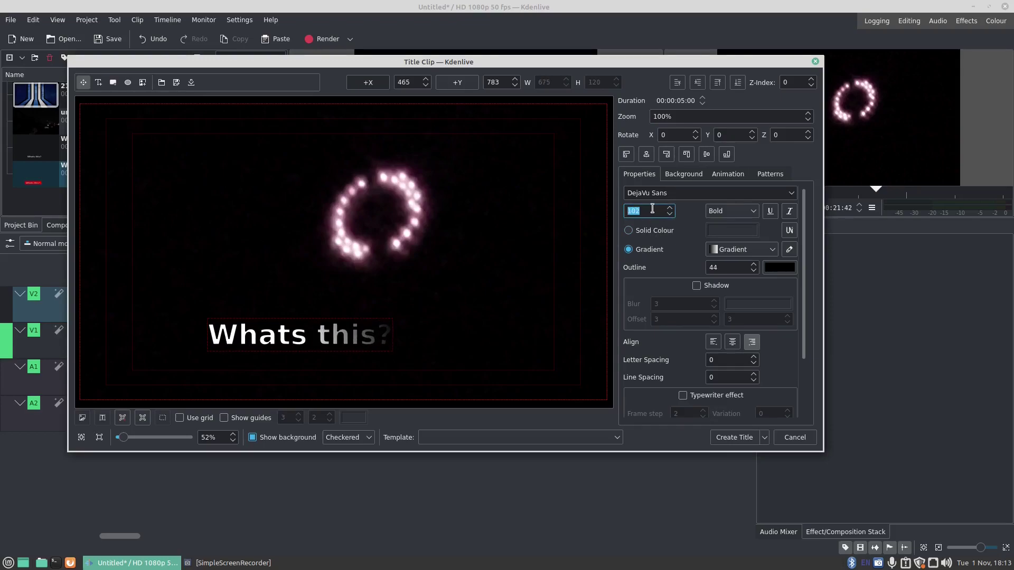
scroll(652, 209, "up", 7)
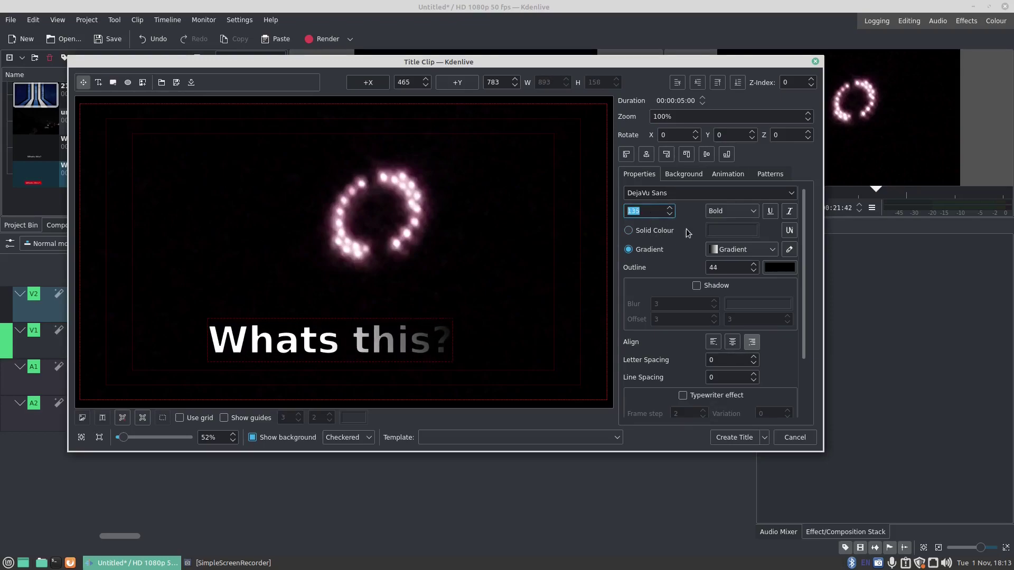
left_click(770, 255)
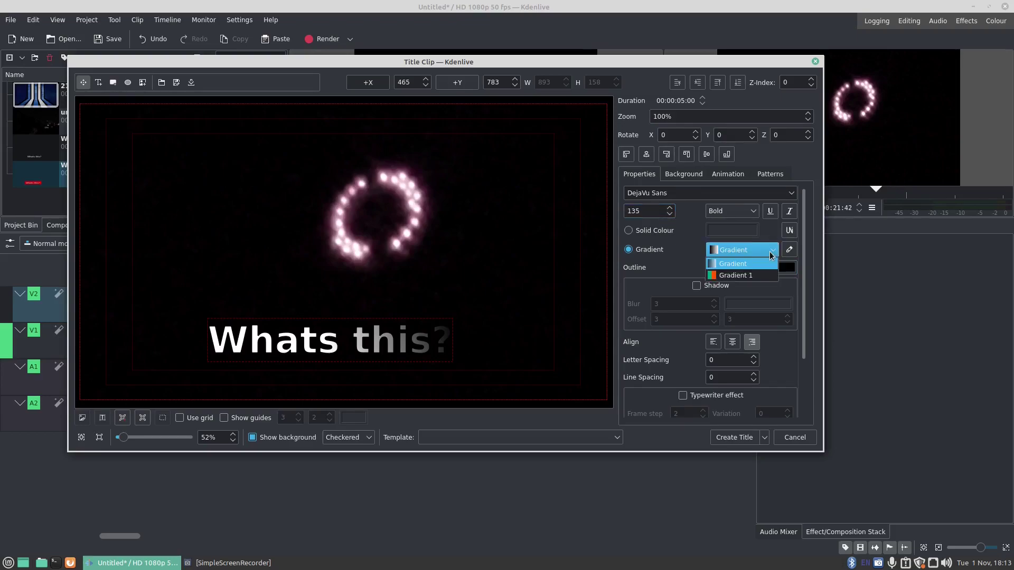
left_click(752, 275)
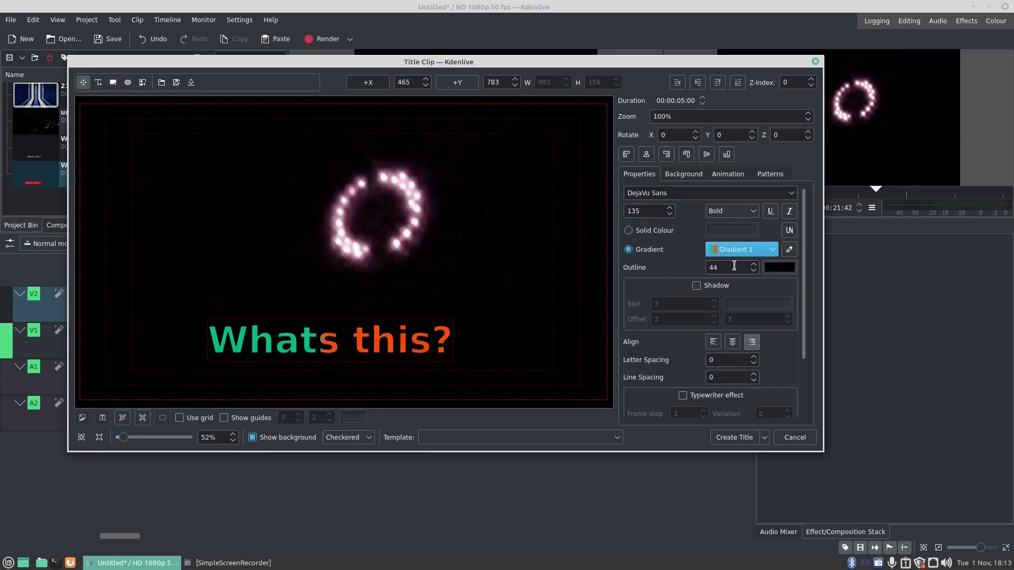
Edit and confirm Gradient 1, then apply the default Gradient to the text
left_click(788, 251)
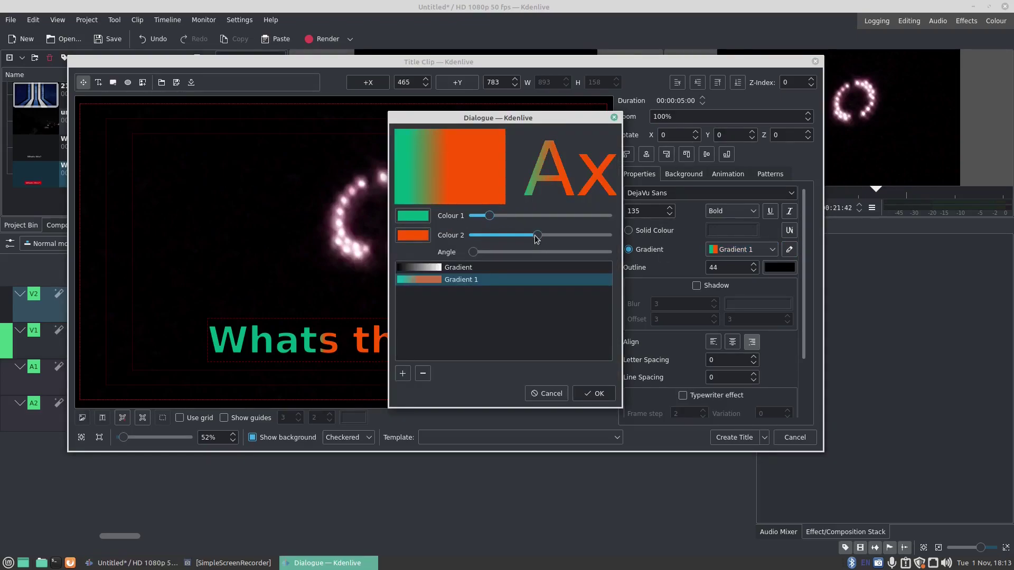
left_click(584, 393)
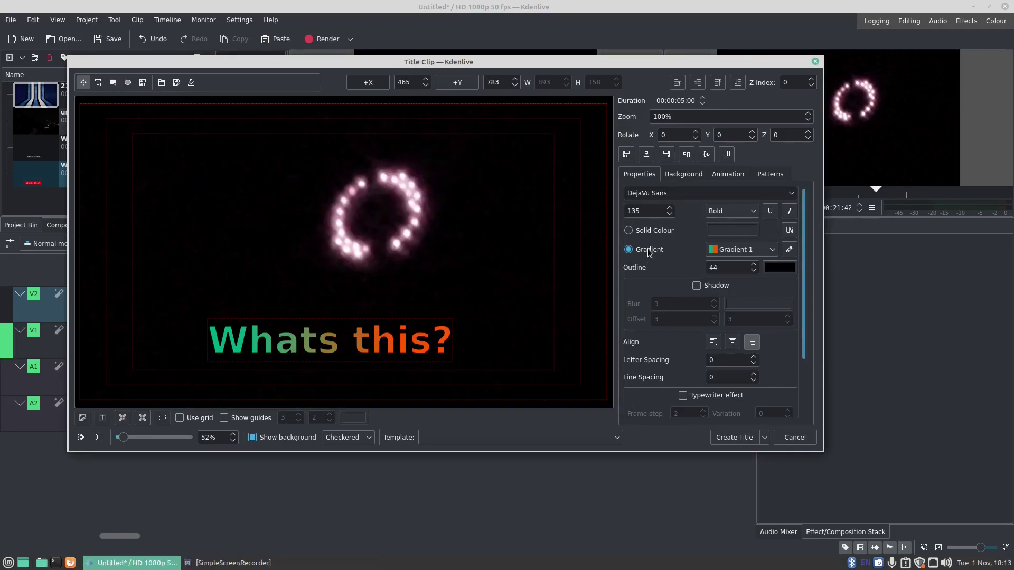
left_click(739, 249)
left_click(725, 264)
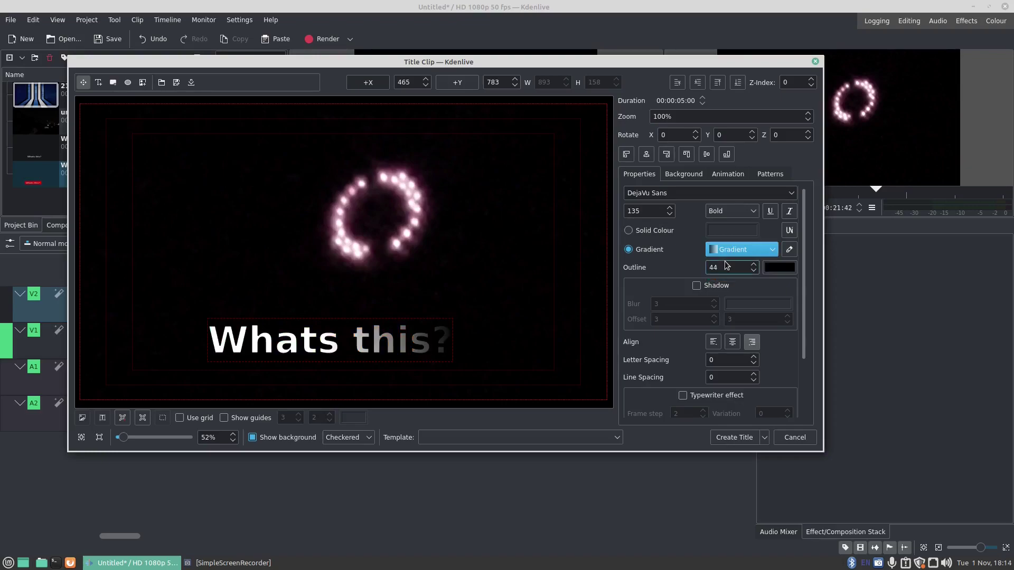
Change the default Gradient's angle and first-colour start, then return the text to solid white
left_click(790, 249)
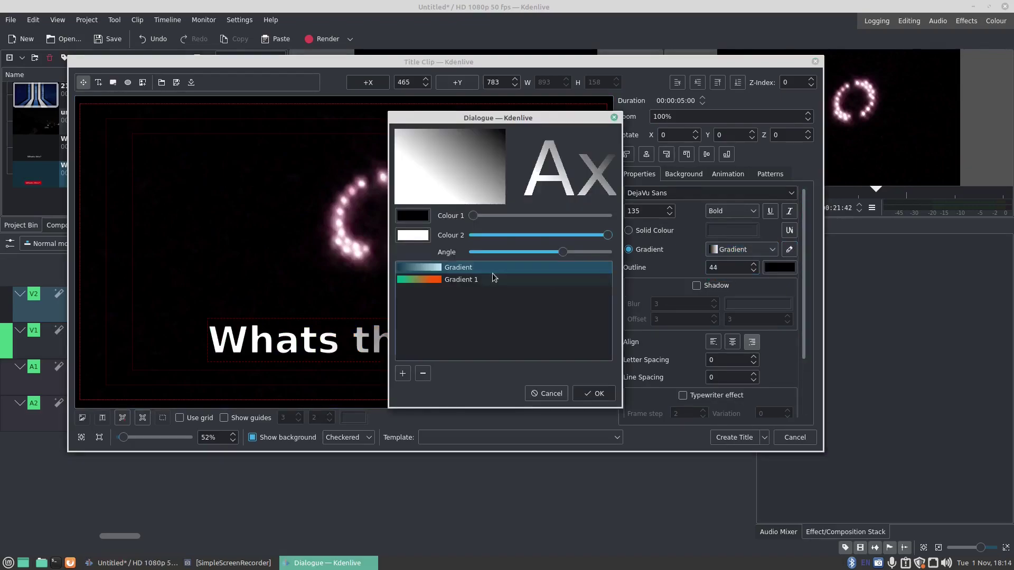
left_click_drag(563, 252, 600, 253)
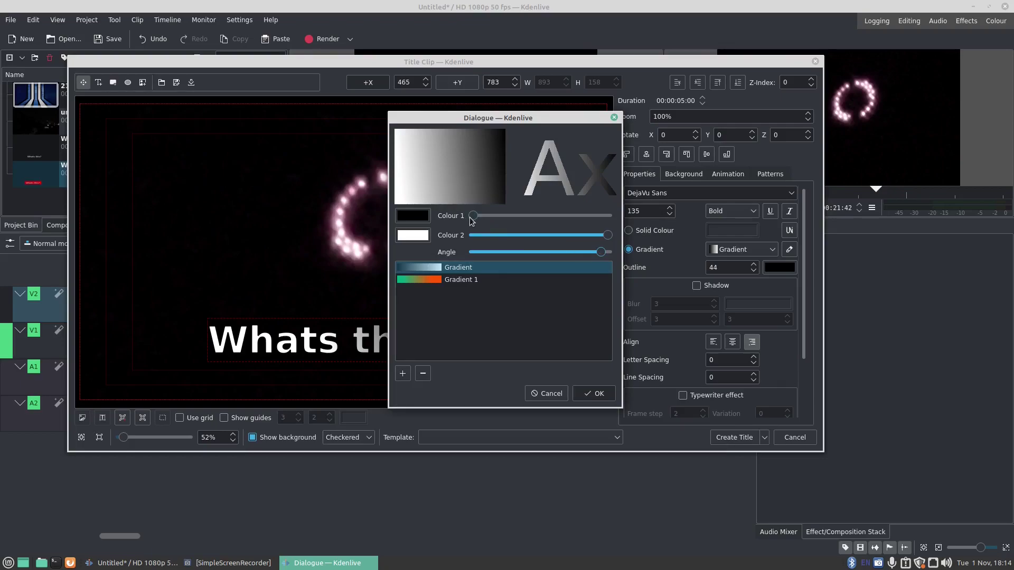
left_click_drag(473, 218, 517, 222)
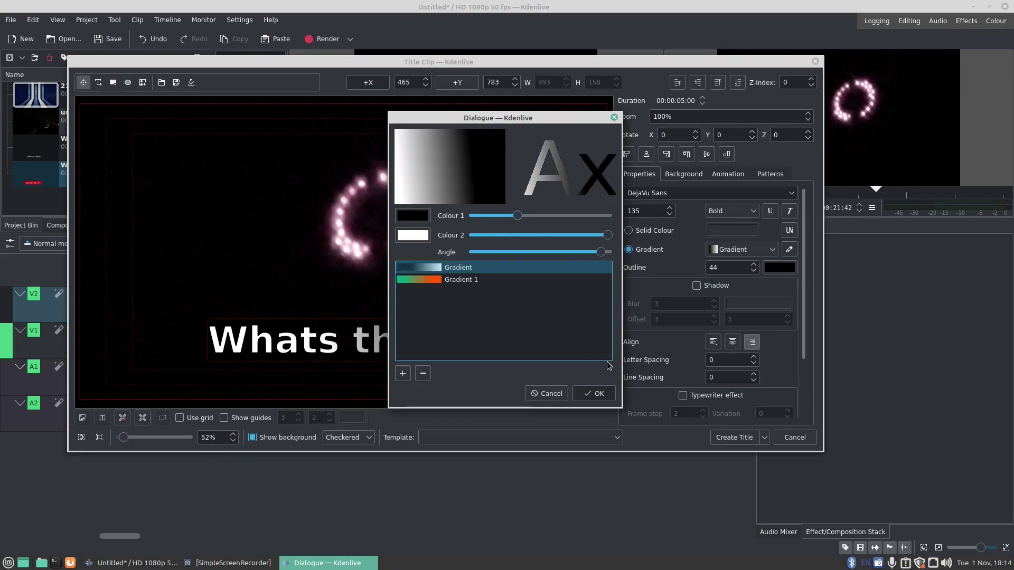
left_click(595, 394)
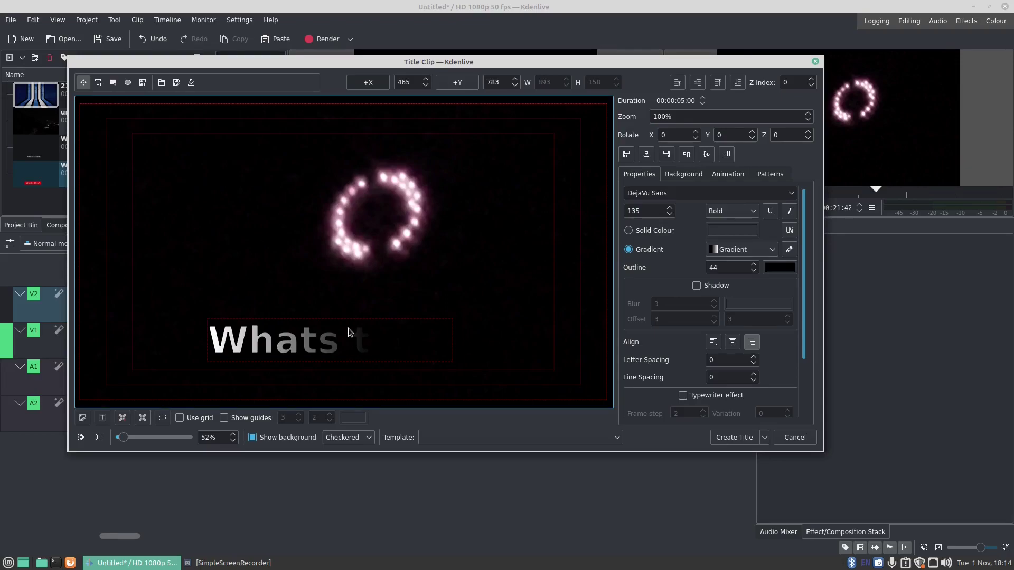
left_click(628, 231)
left_click(628, 249)
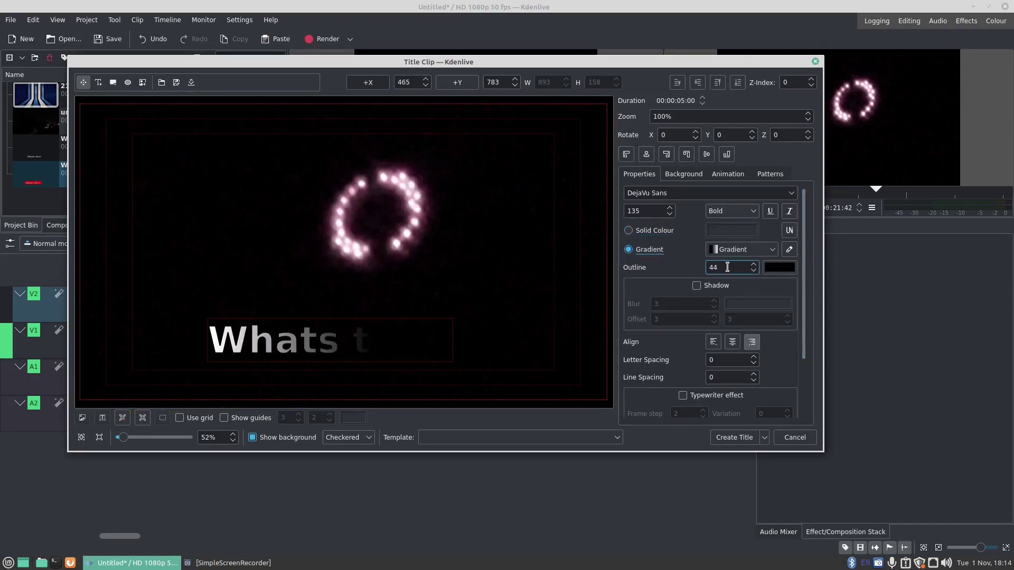
left_click(628, 231)
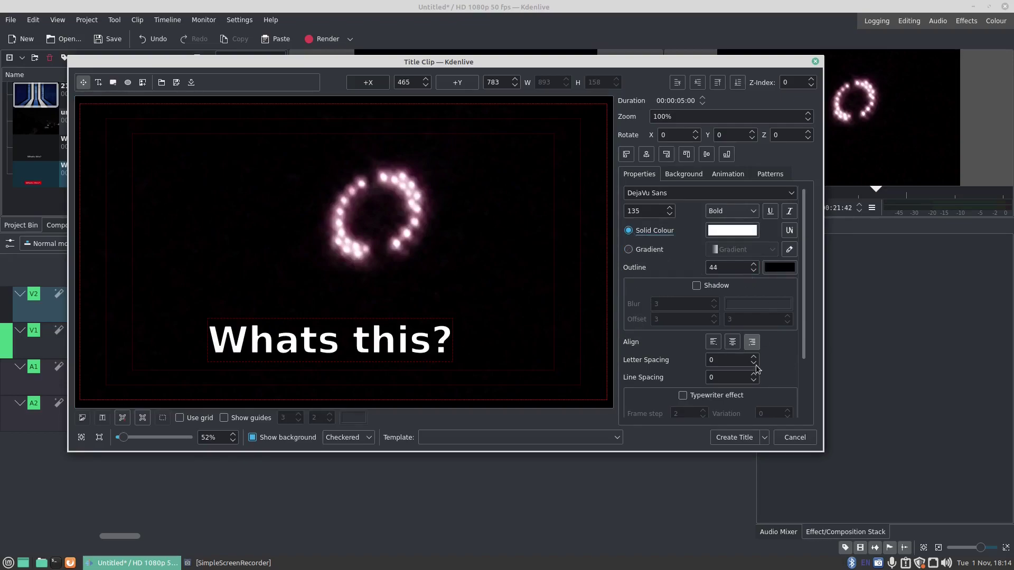
Cancel the title editor and delete the untitled.mp4 video and audio clips from the timeline
left_click(788, 437)
left_click(261, 350)
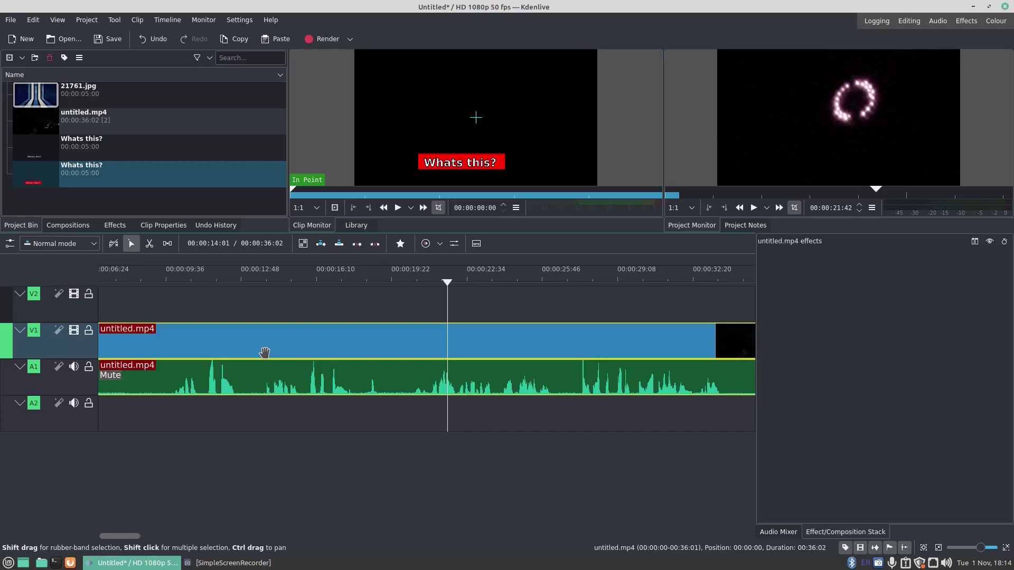
key("Delete")
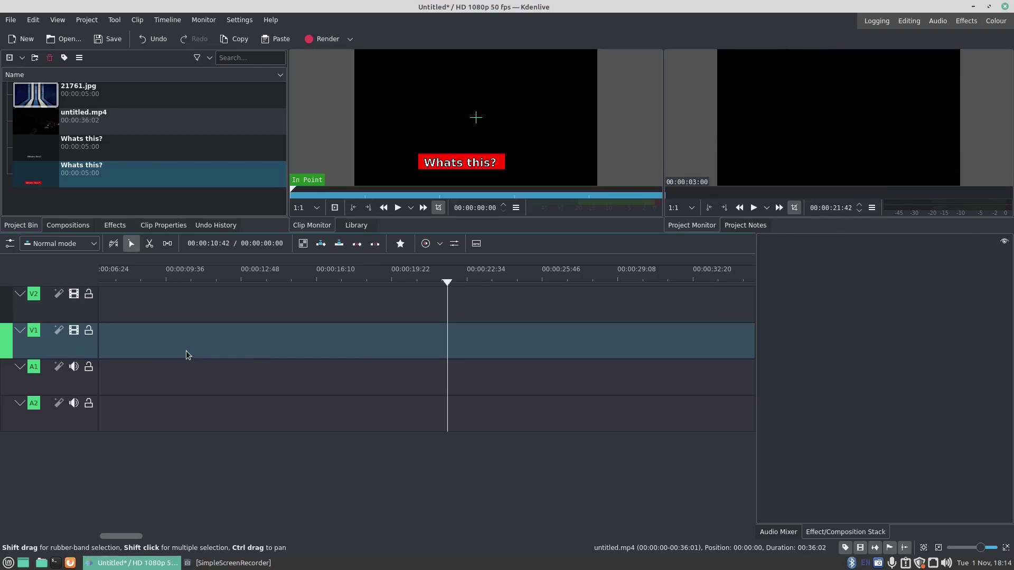
Create a 10-second colour clip, place it at the start of V1, and return the playhead home
left_click(22, 58)
left_click(41, 85)
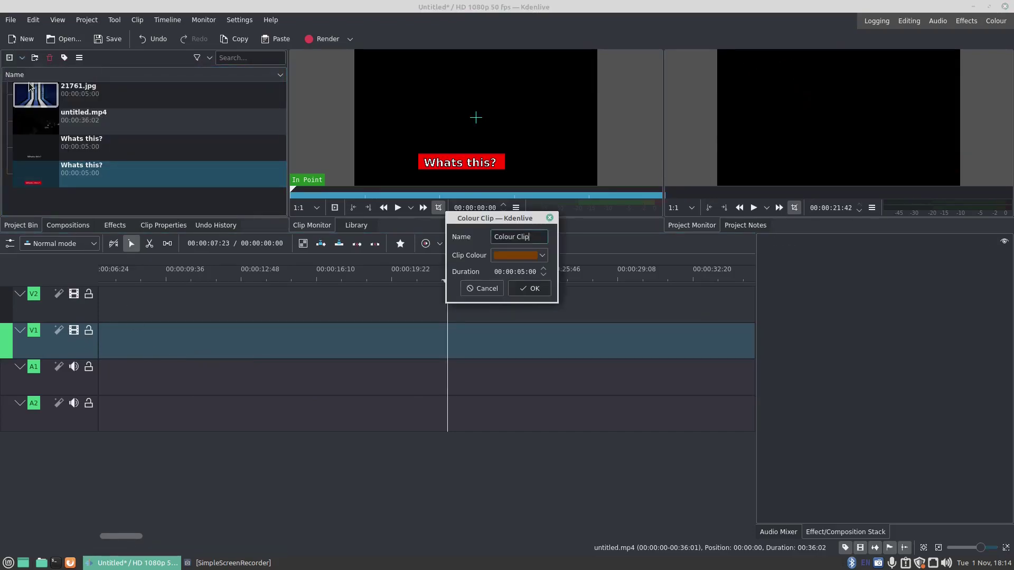
left_click(522, 271)
type("1000")
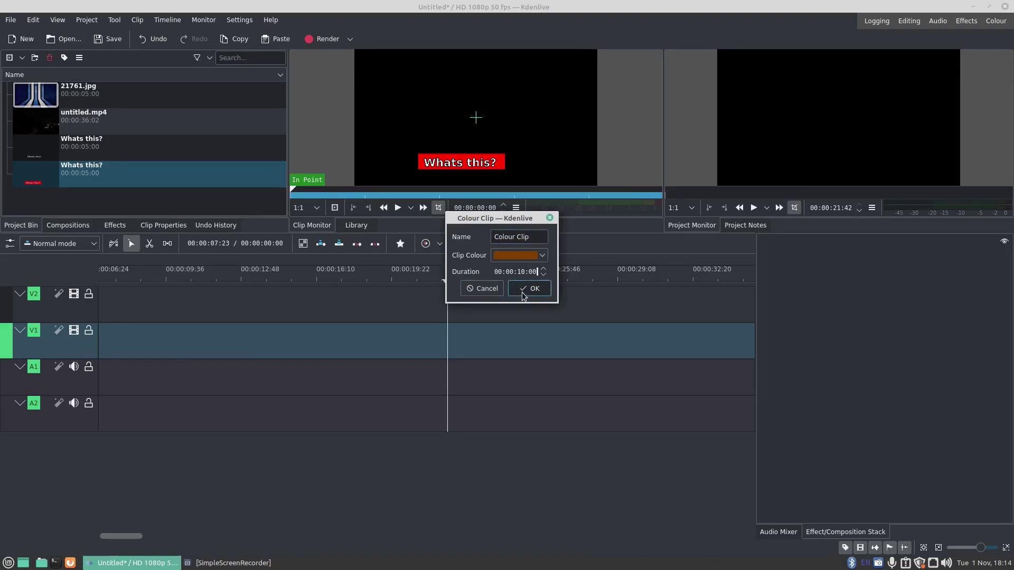
left_click(529, 289)
left_click_drag(41, 125, 101, 330)
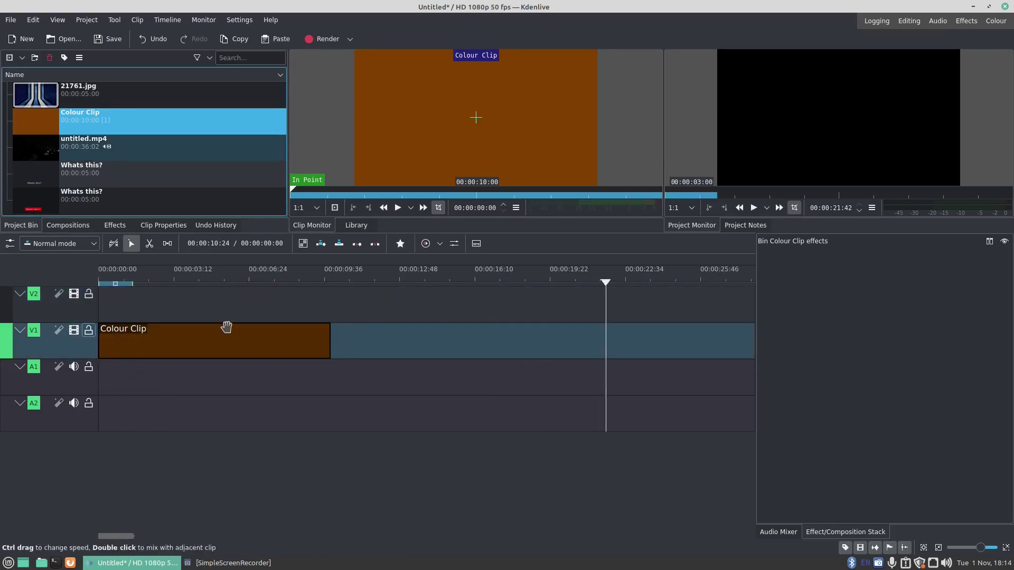
left_click_drag(604, 284, 1, 280)
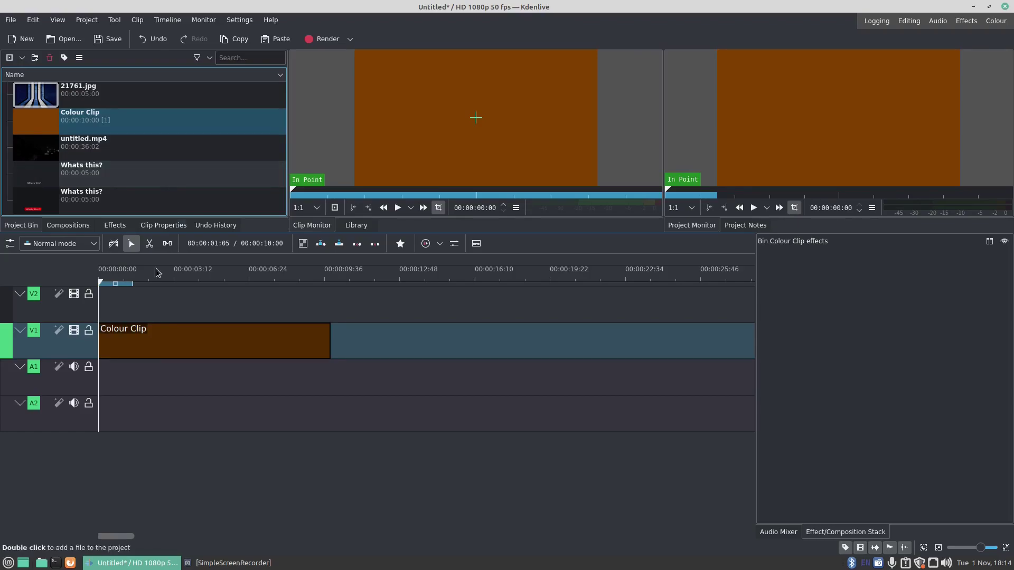
Create a title clip, type 'Whats this?' on the canvas fixing typos, and drag it upward
left_click(22, 58)
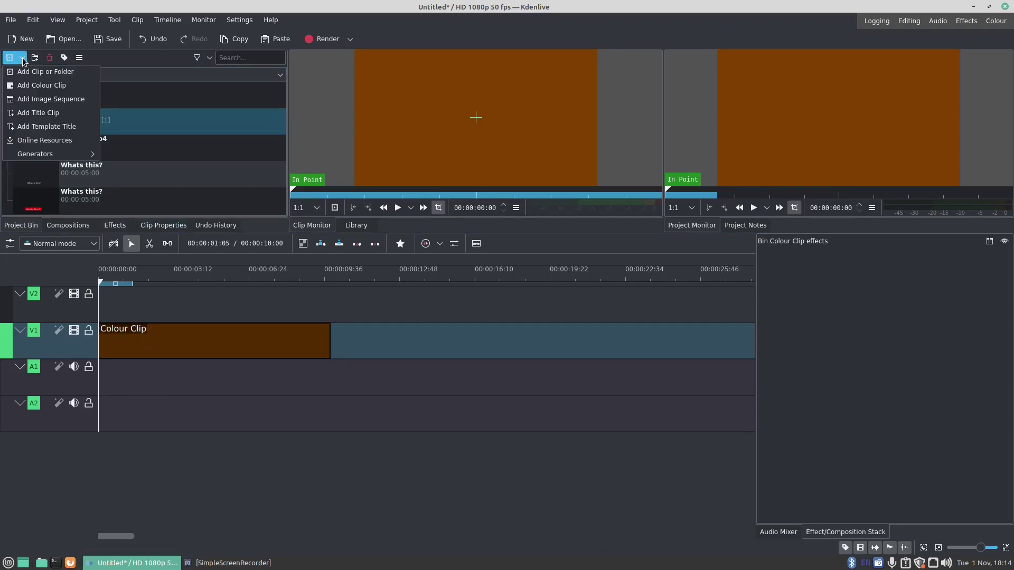
left_click(34, 117)
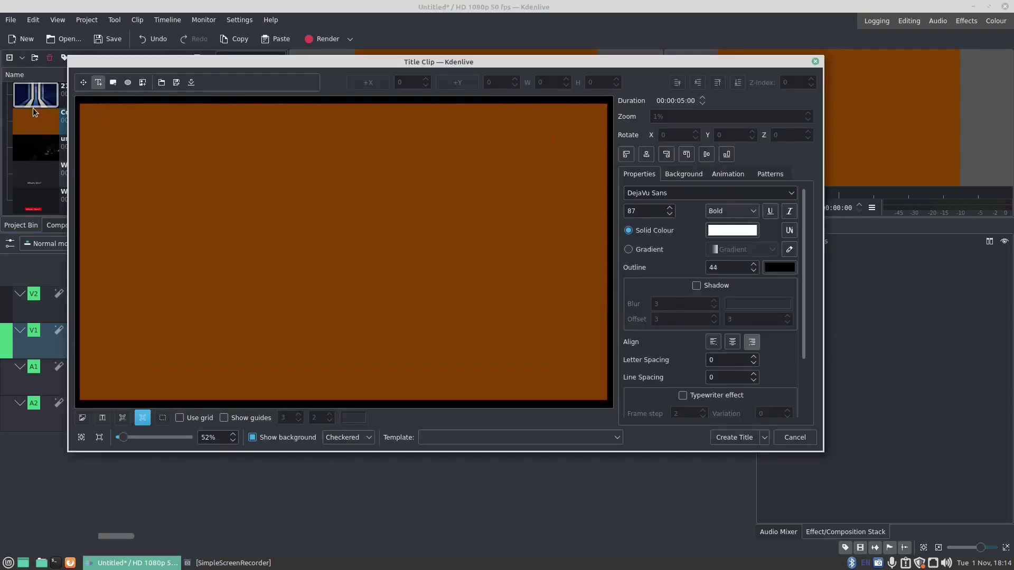
left_click(178, 338)
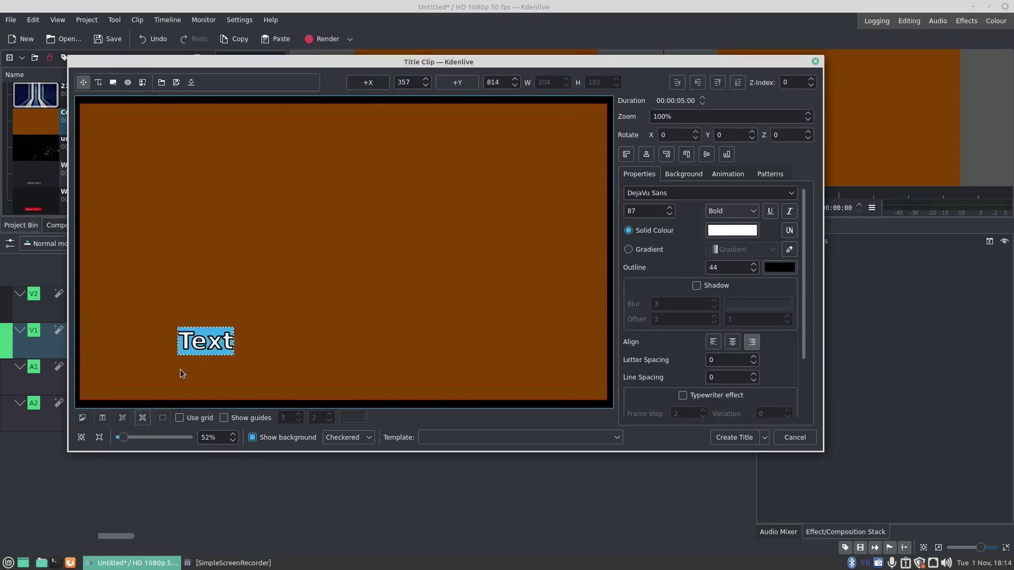
type("WHats")
key("BackSpace")
key("BackSpace")
key("BackSpace")
key("BackSpace")
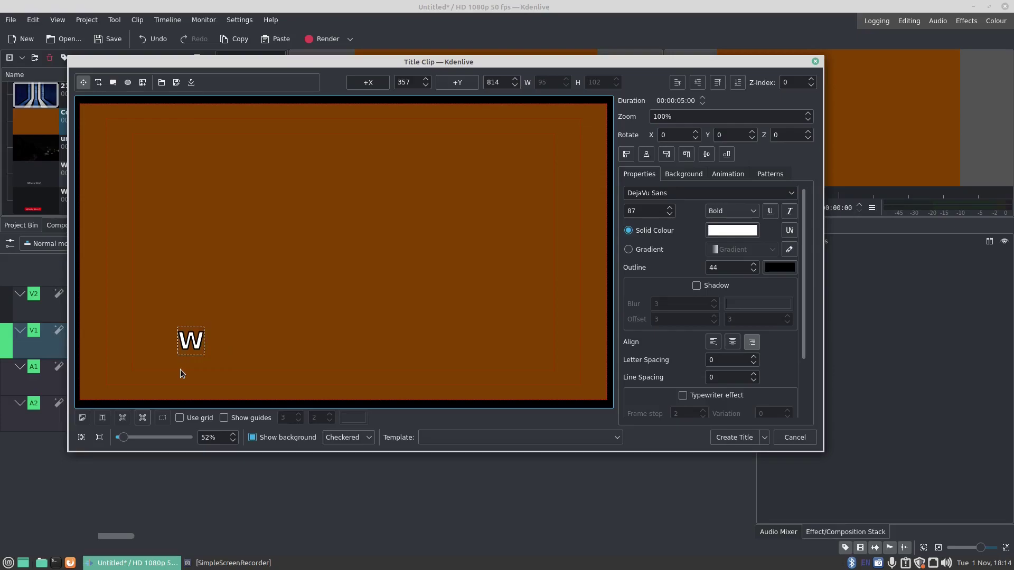
type("hats this#")
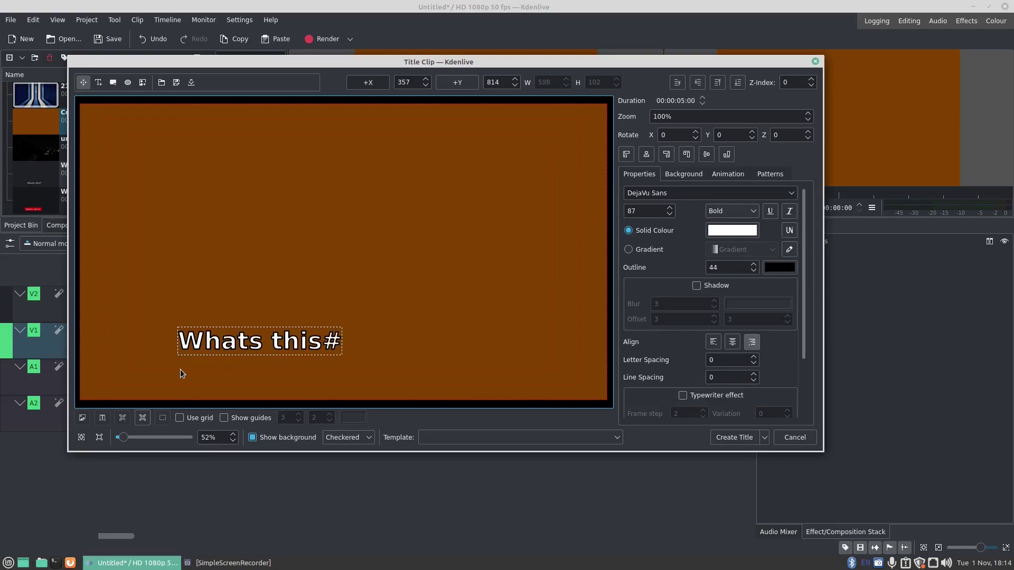
key("BackSpace")
type("?")
left_click(245, 237)
left_click_drag(180, 342, 214, 251)
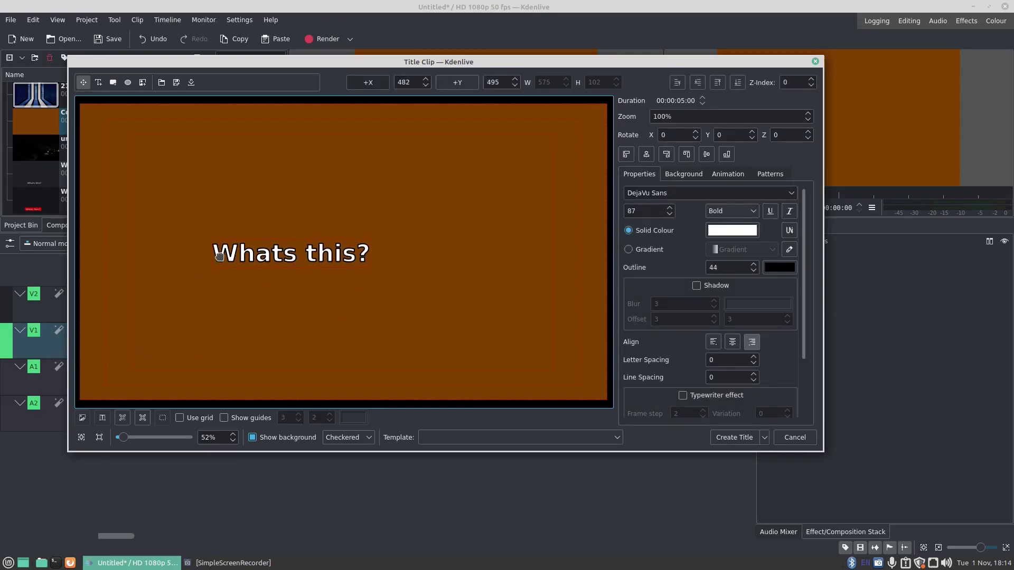
Enlarge the Whats this? text to font size 161 and move it up and left
double_click(322, 249)
triple_click(322, 249)
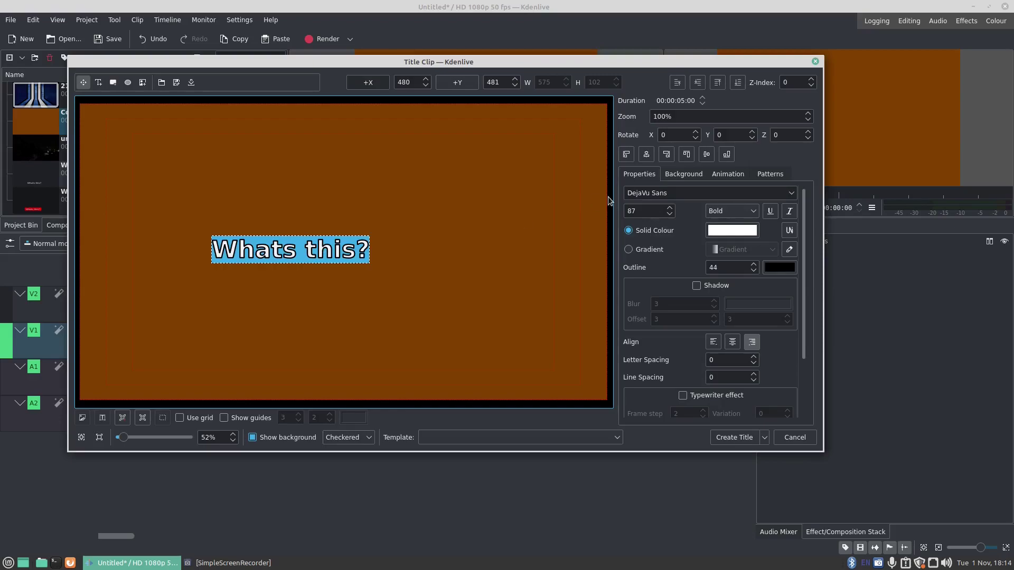
left_click(642, 213)
scroll(642, 213, "up", 8)
scroll(642, 213, "up", 20)
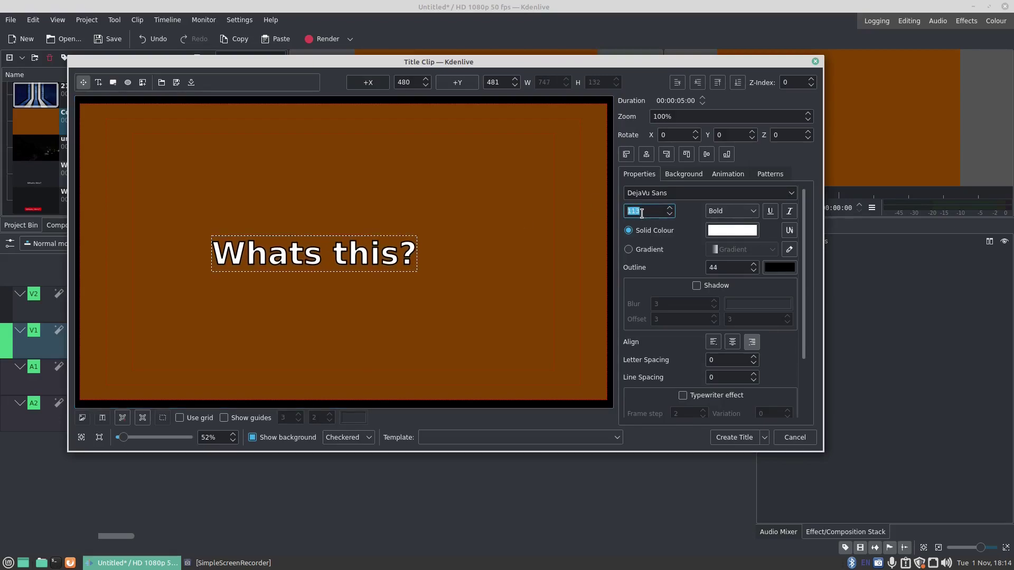
scroll(643, 219, "up", 20)
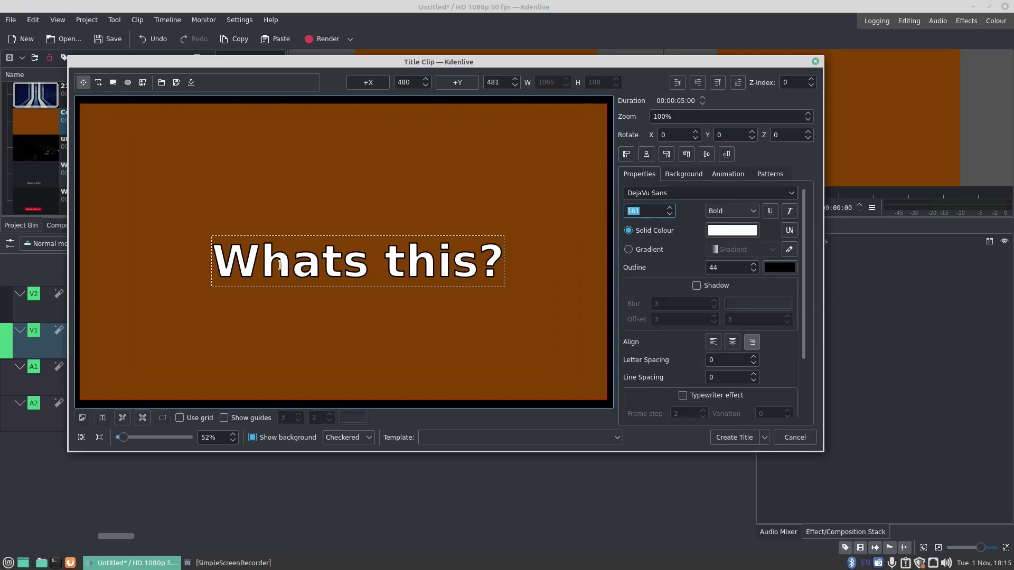
left_click(191, 294)
left_click_drag(221, 273, 184, 253)
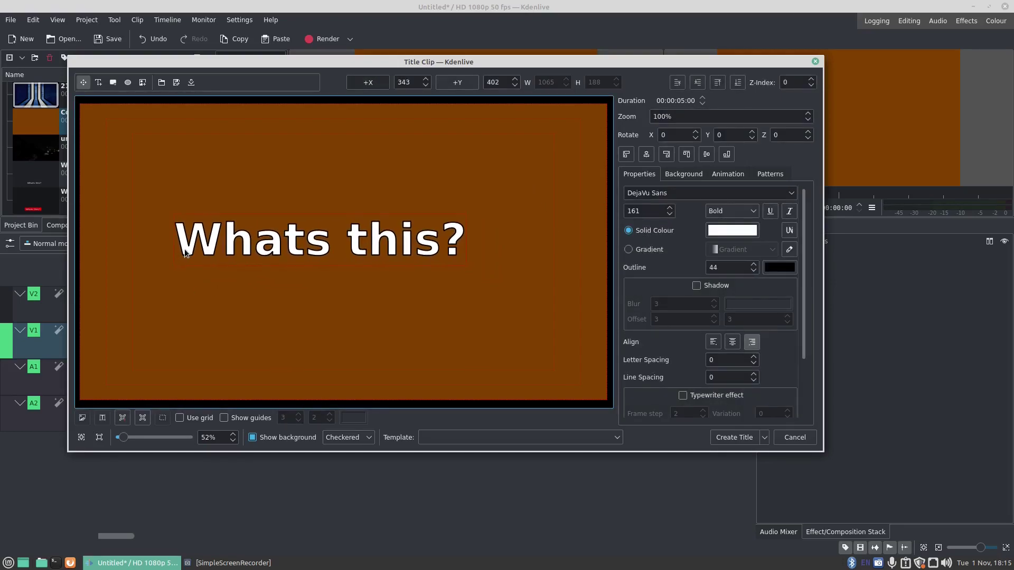
Give the text a gradient fill, a 77 outline, and a shadow with blur 12 and offset 89
left_click(628, 249)
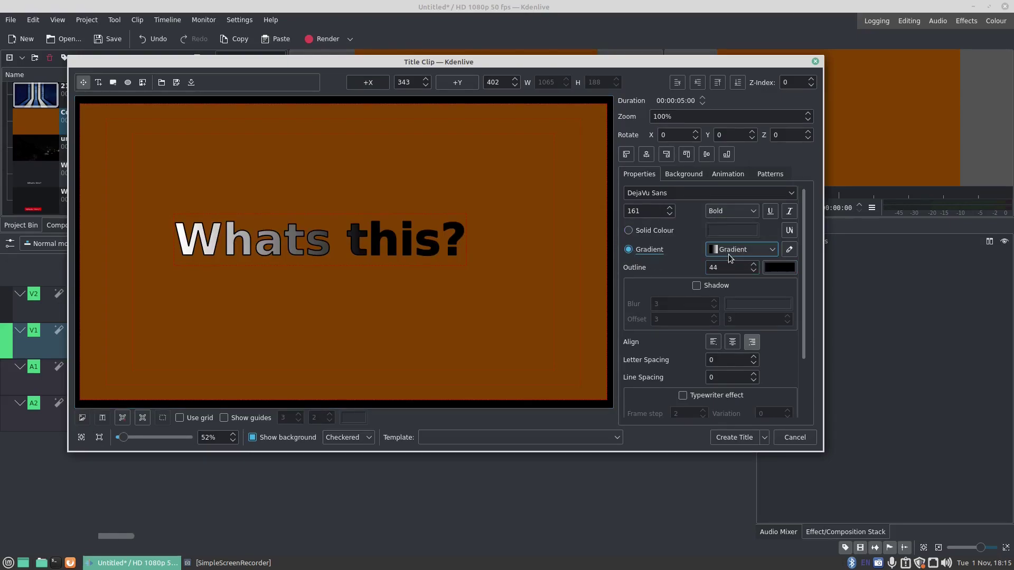
scroll(727, 265, "up", 1)
scroll(727, 265, "up", 20)
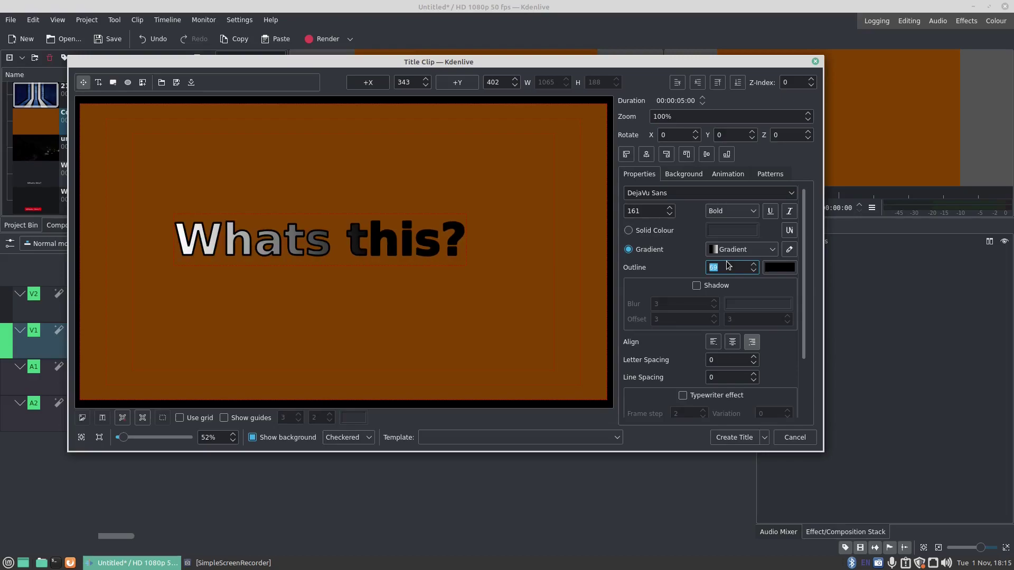
left_click(696, 285)
double_click(693, 303)
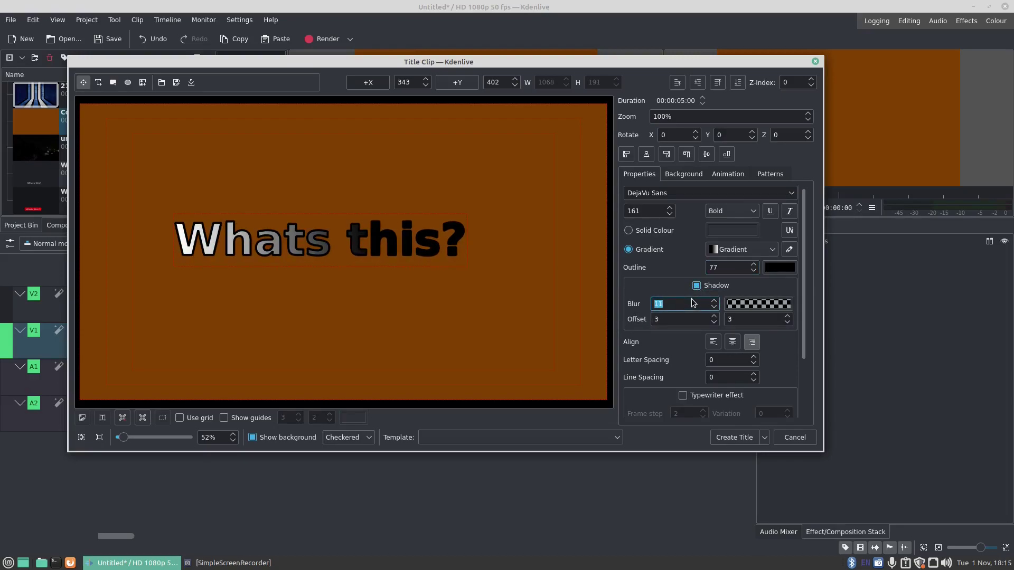
scroll(694, 303, "up", 9)
scroll(692, 302, "down", 5)
double_click(684, 319)
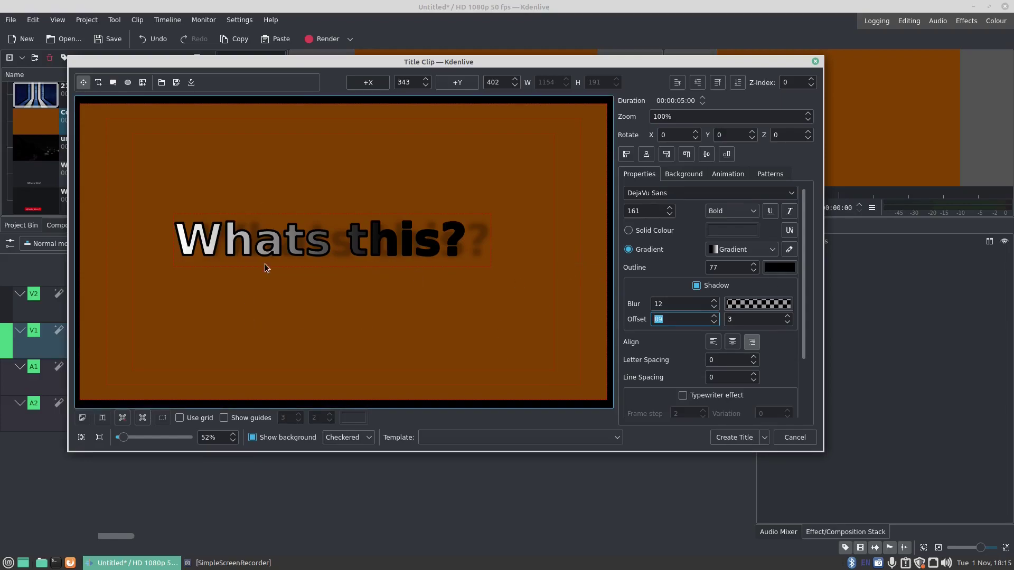
Draw a red ellipse and enlarge it to cover the Whats this? text
left_click(127, 83)
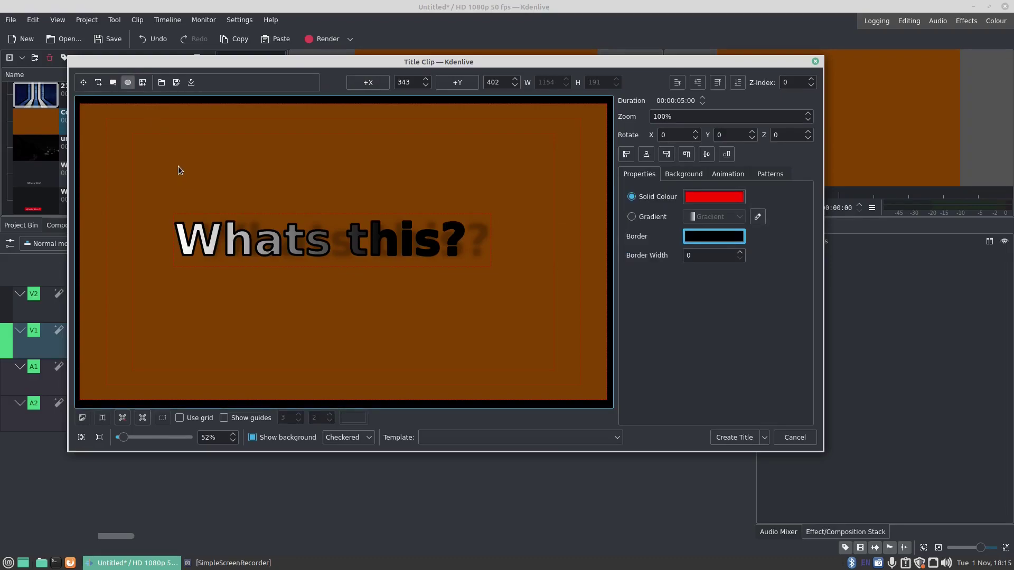
left_click_drag(169, 151, 315, 190)
left_click_drag(419, 220, 498, 306)
left_click_drag(344, 210, 336, 217)
left_click_drag(469, 300, 499, 315)
Fine-tune the ellipse's position around the text and lower it behind the text (Z-index -1)
left_click(372, 237)
left_click_drag(376, 240, 411, 267)
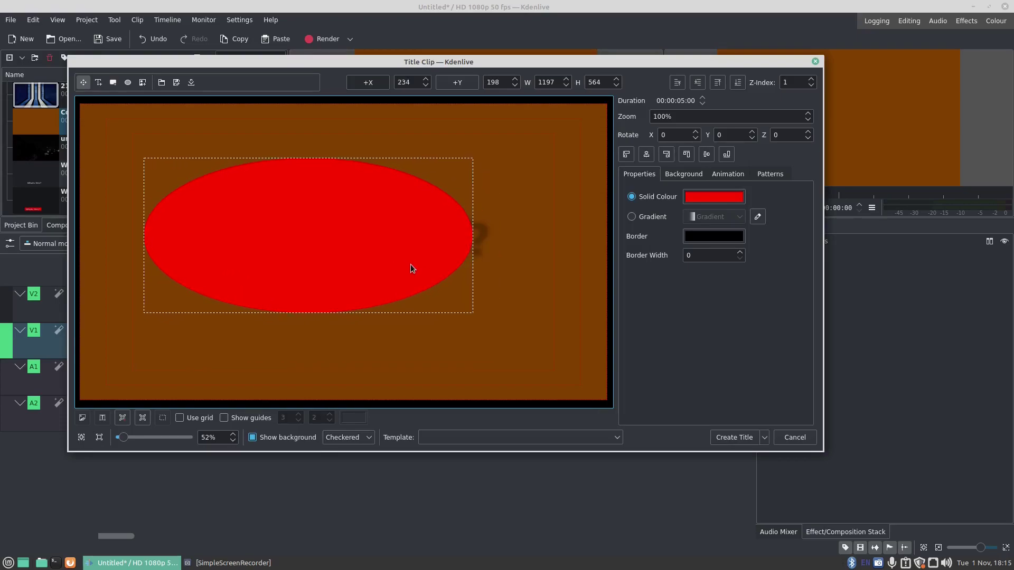
left_click(469, 309)
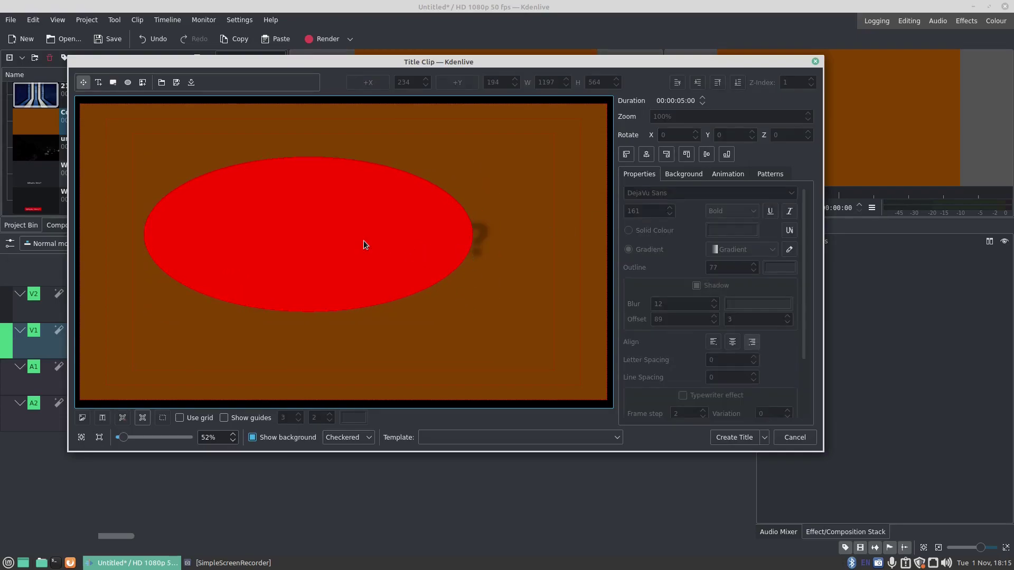
left_click_drag(364, 242, 376, 240)
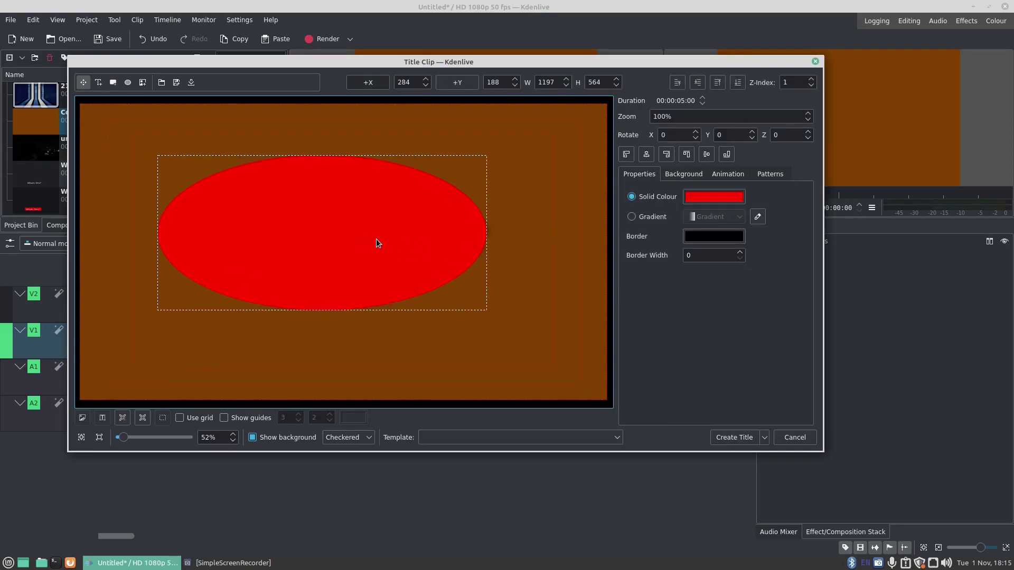
left_click(737, 83)
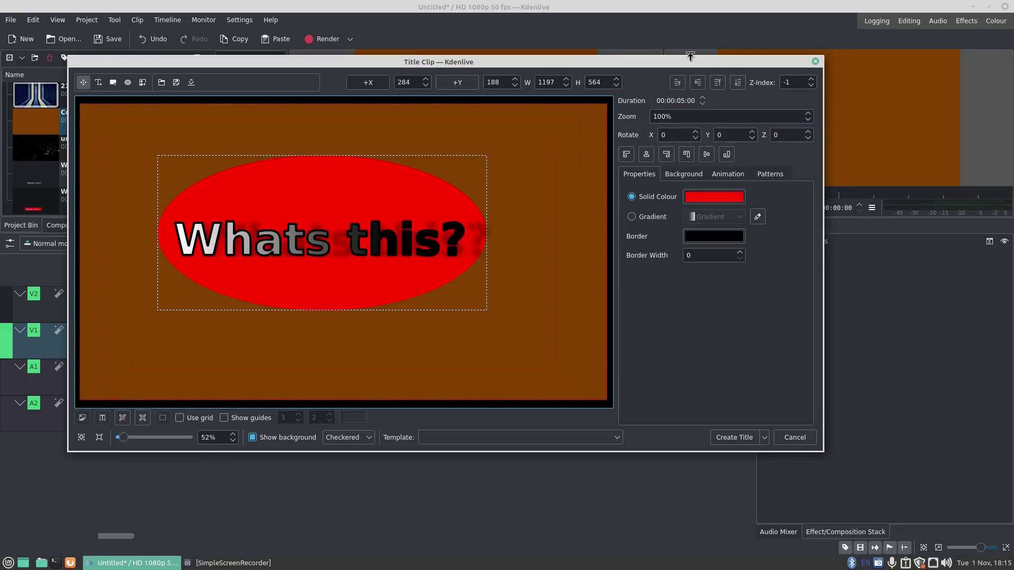